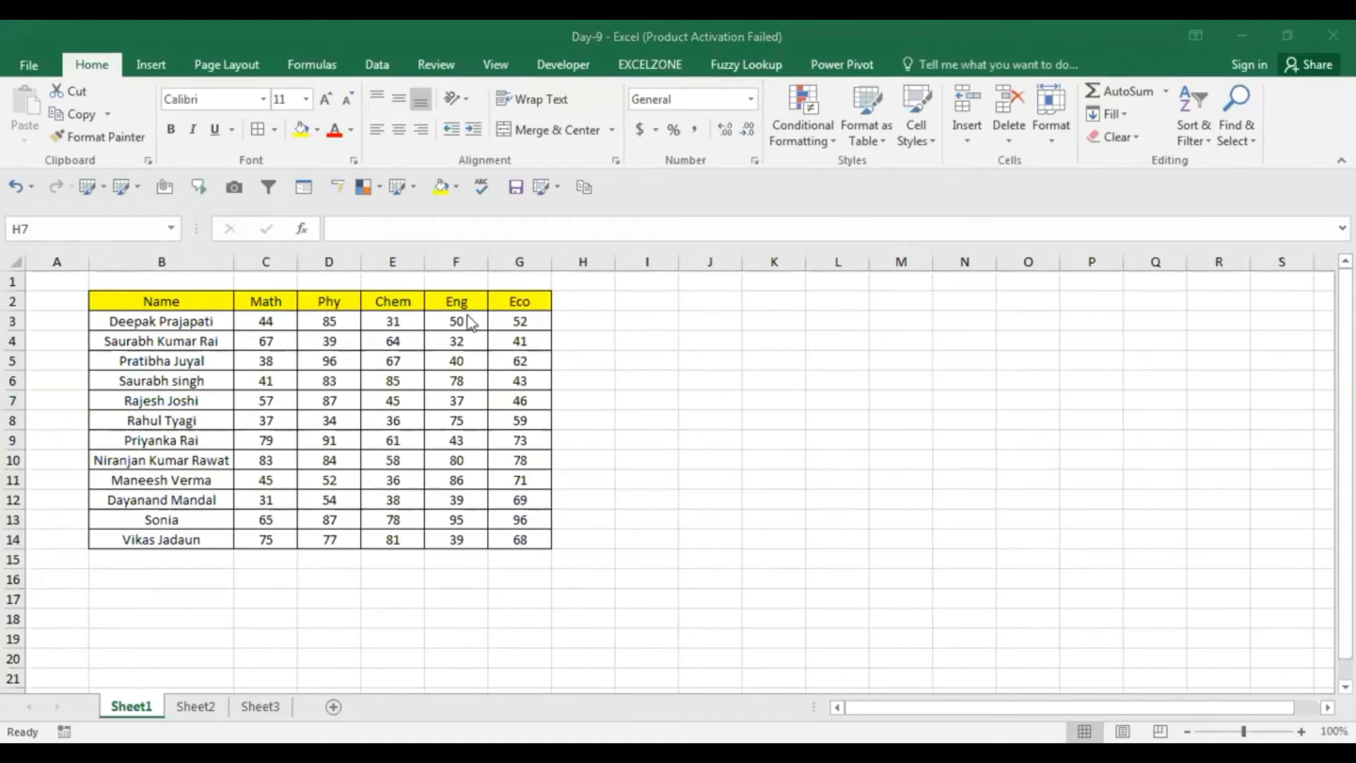
Step: Insert a PivotTable on a new worksheet from the marks table B2:G14 on Sheet1
{"action": "key", "text": "ctrl+Up"}
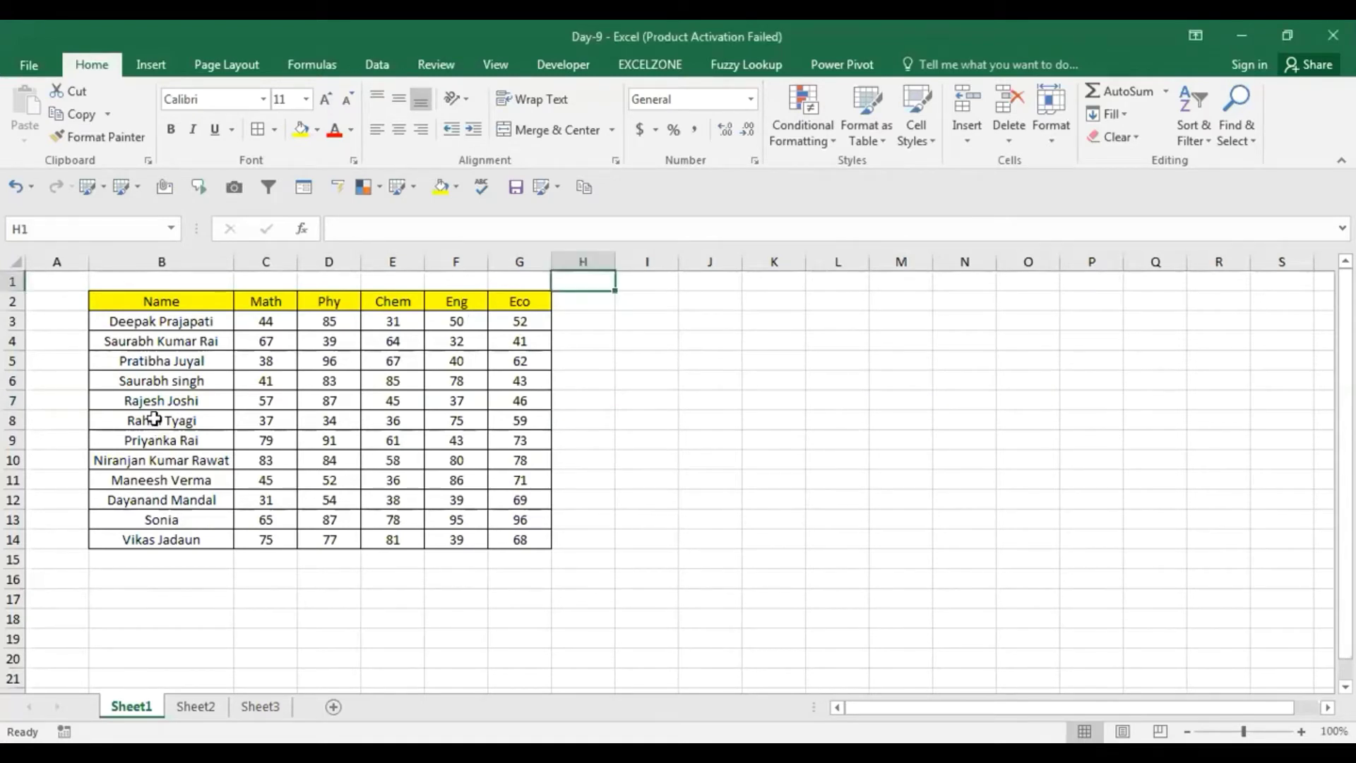
{"action": "key", "text": "Left"}
{"action": "key", "text": "Left"}
{"action": "key", "text": "Left"}
{"action": "key", "text": "Left"}
{"action": "key", "text": "Left"}
{"action": "key", "text": "Left"}
{"action": "key", "text": "Down"}
{"action": "key", "text": "ctrl+shift+Right"}
{"action": "key", "text": "ctrl+shift+Down"}
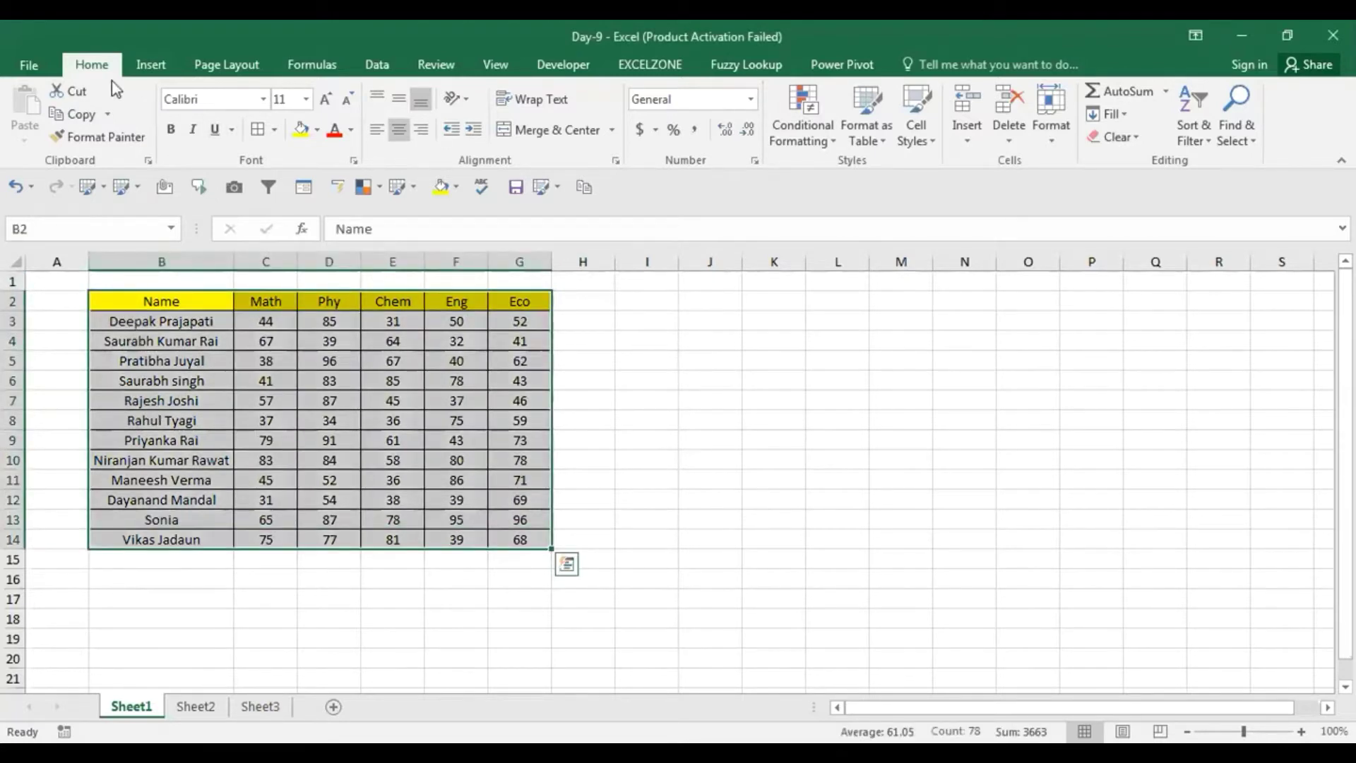
{"action": "left_click", "coordinate": [151, 64]}
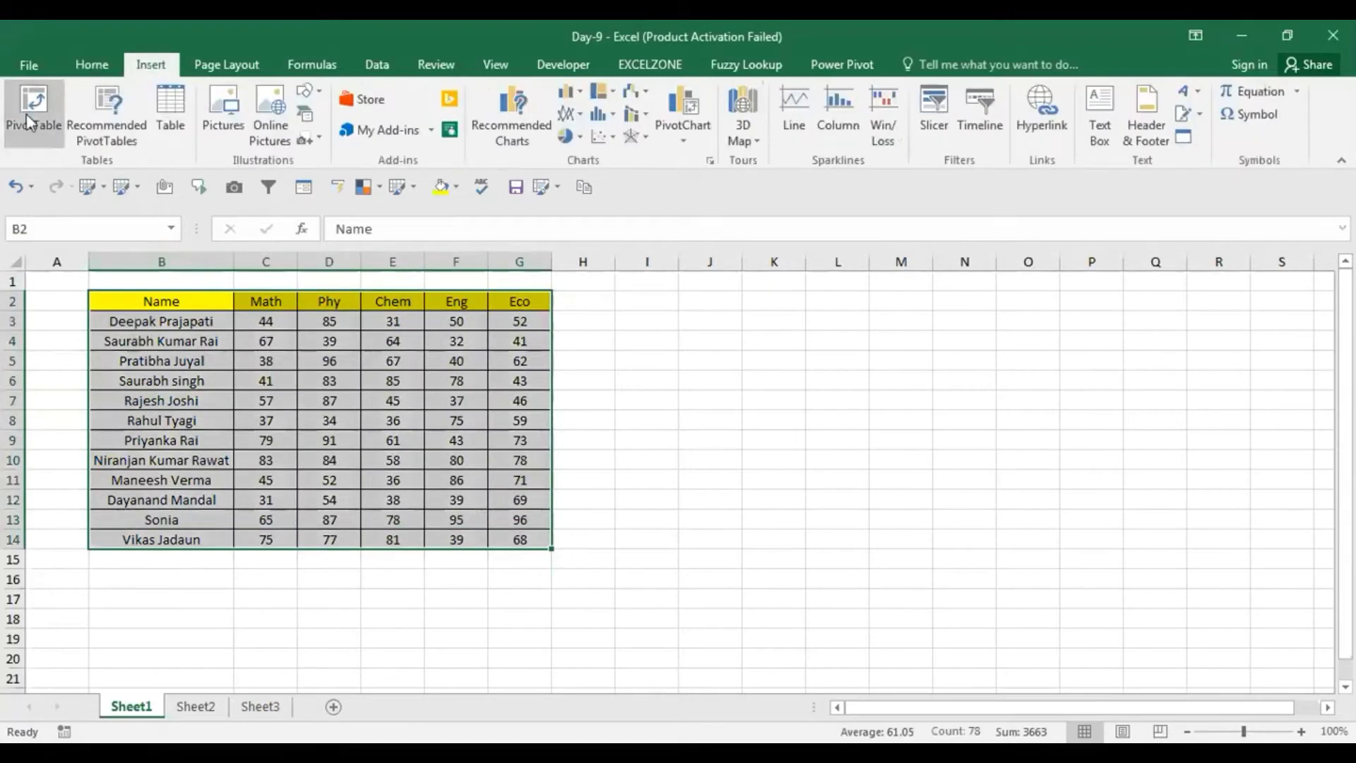
{"action": "left_click", "coordinate": [28, 122]}
{"action": "left_click", "coordinate": [936, 543]}
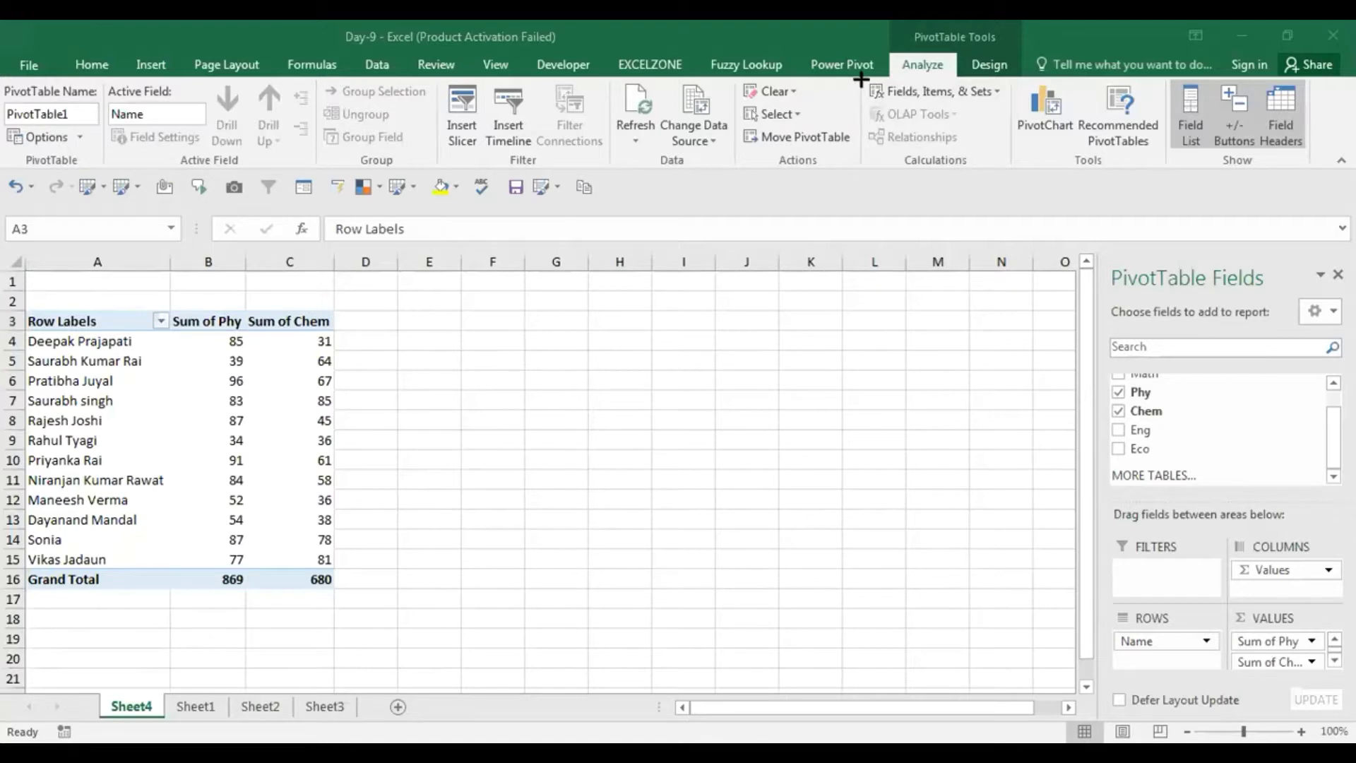
{"action": "left_click_drag", "start_coordinate": [932, 132], "coordinate": [1007, 163]}
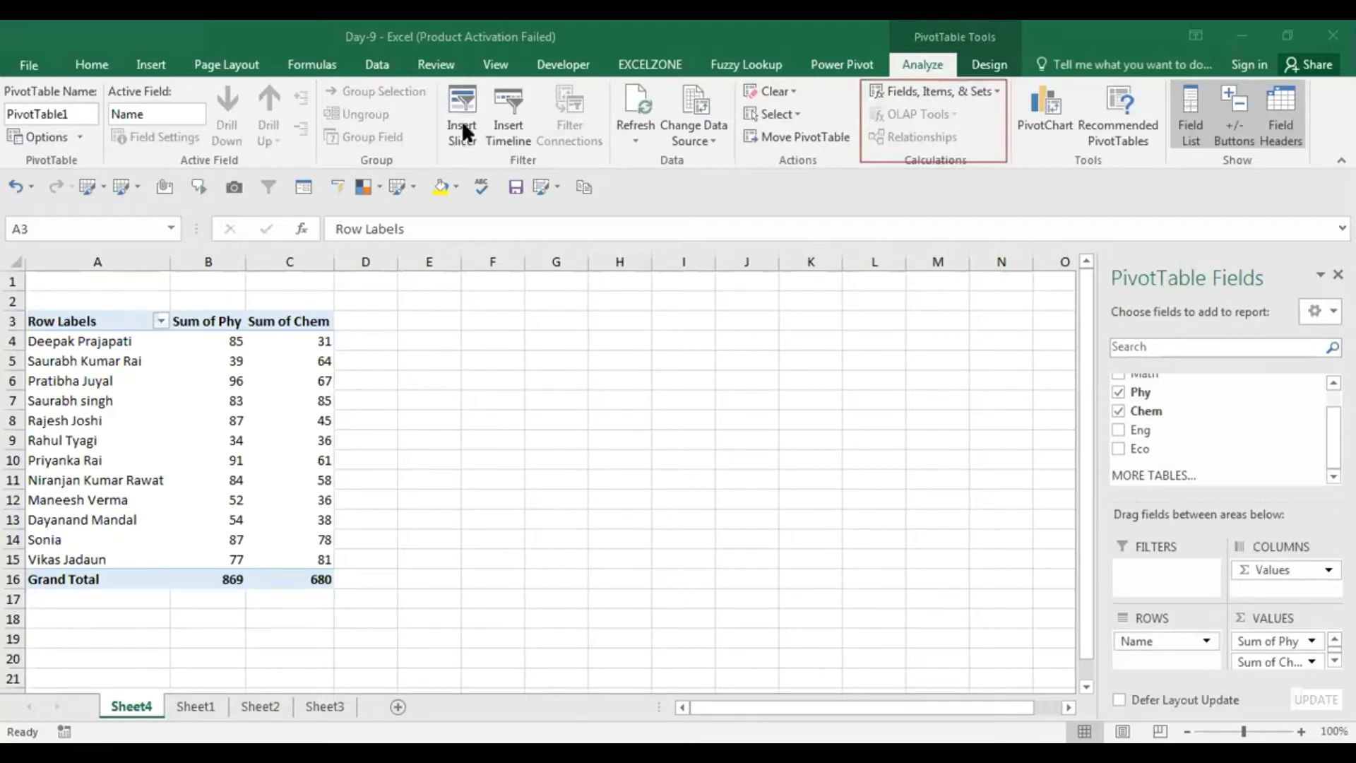
{"action": "left_click", "coordinate": [157, 71]}
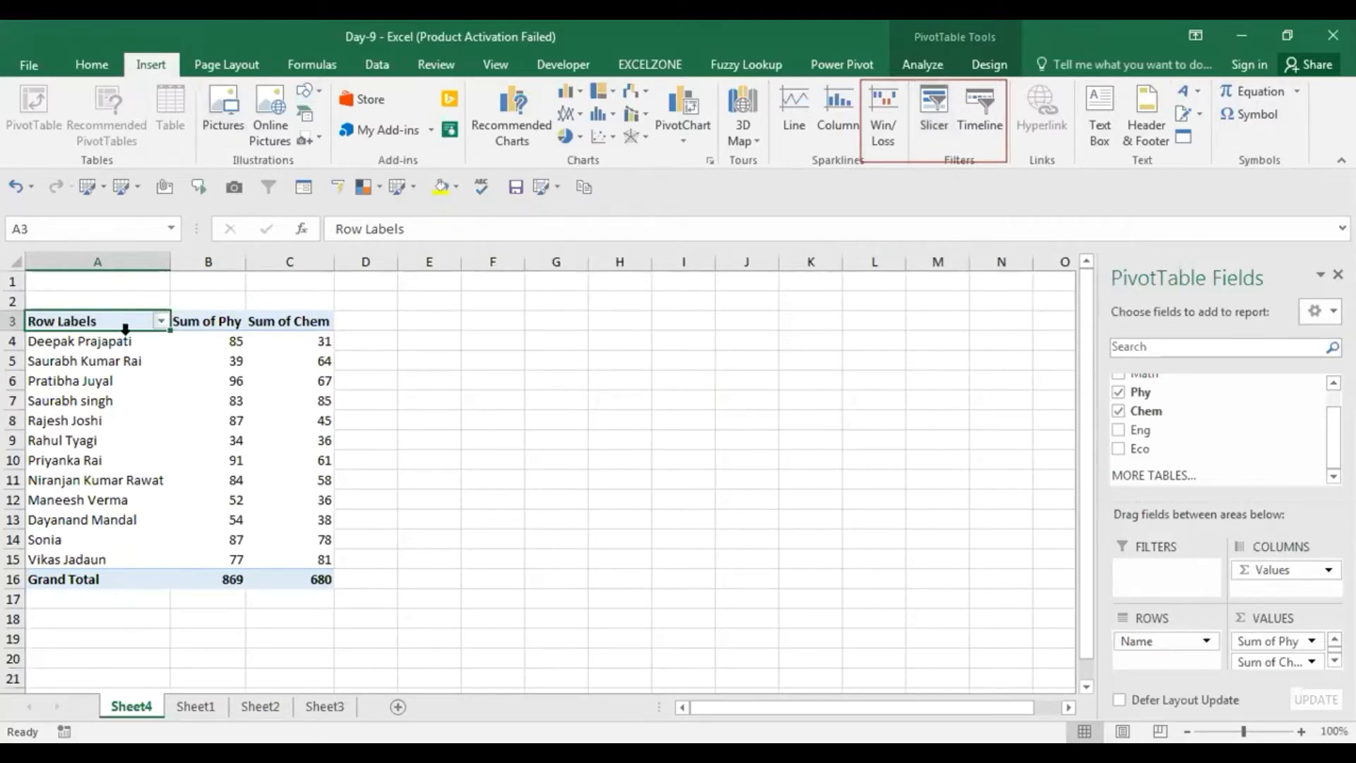
{"action": "left_click", "coordinate": [129, 371]}
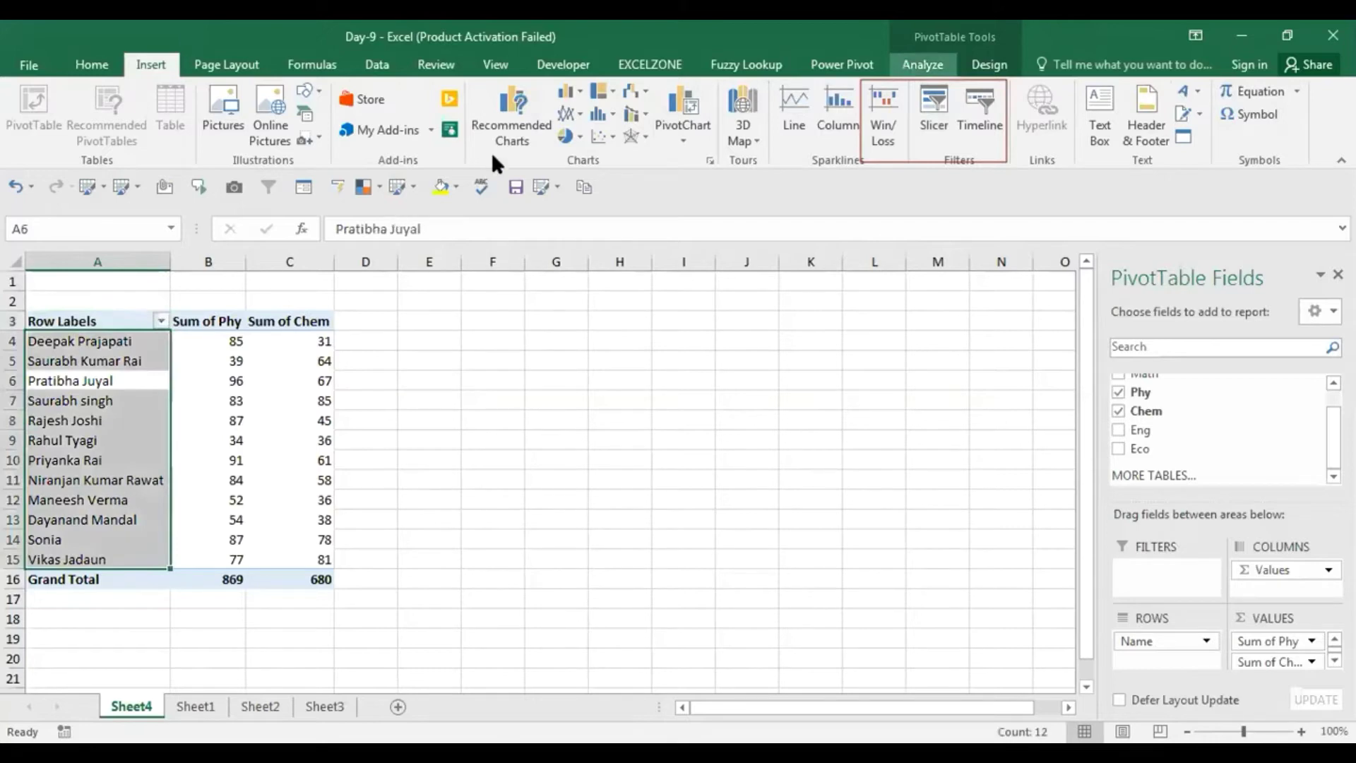
{"action": "left_click", "coordinate": [216, 414]}
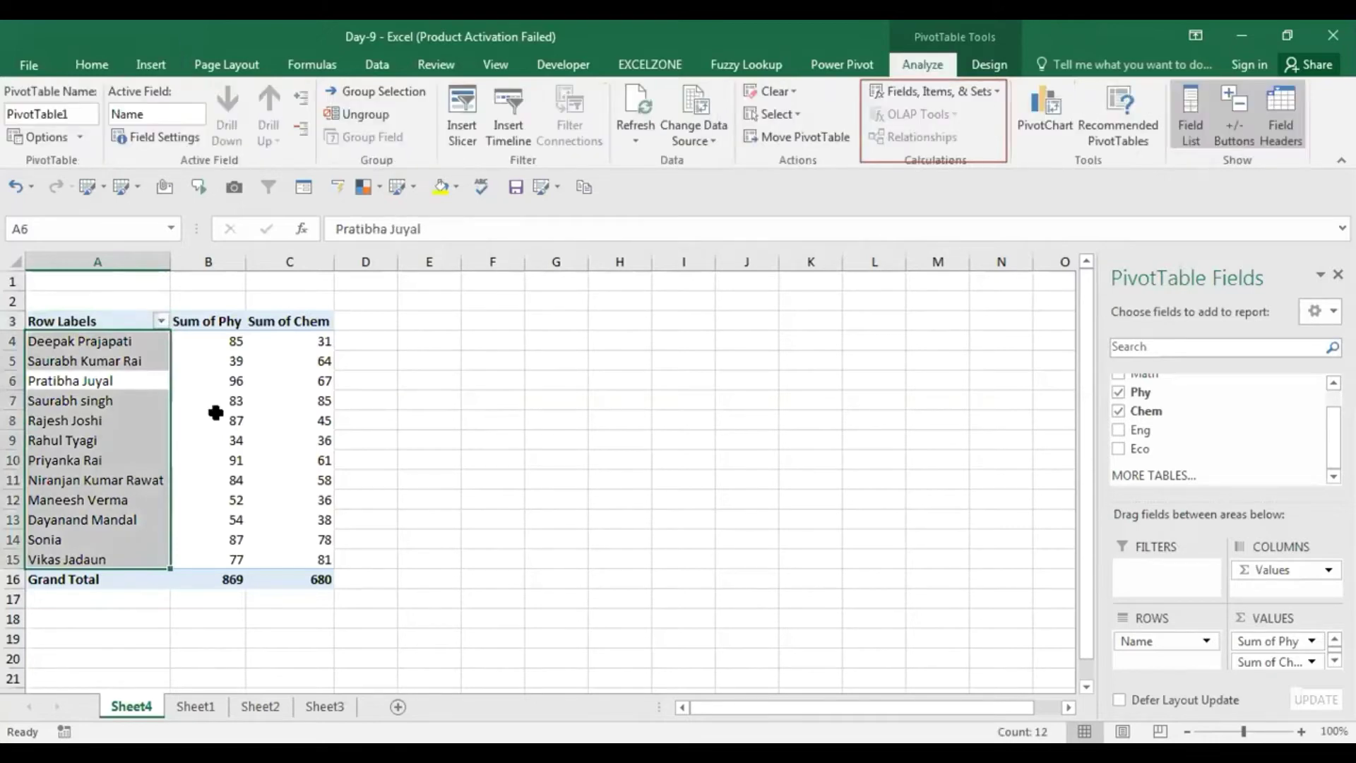
{"action": "left_click", "coordinate": [150, 65]}
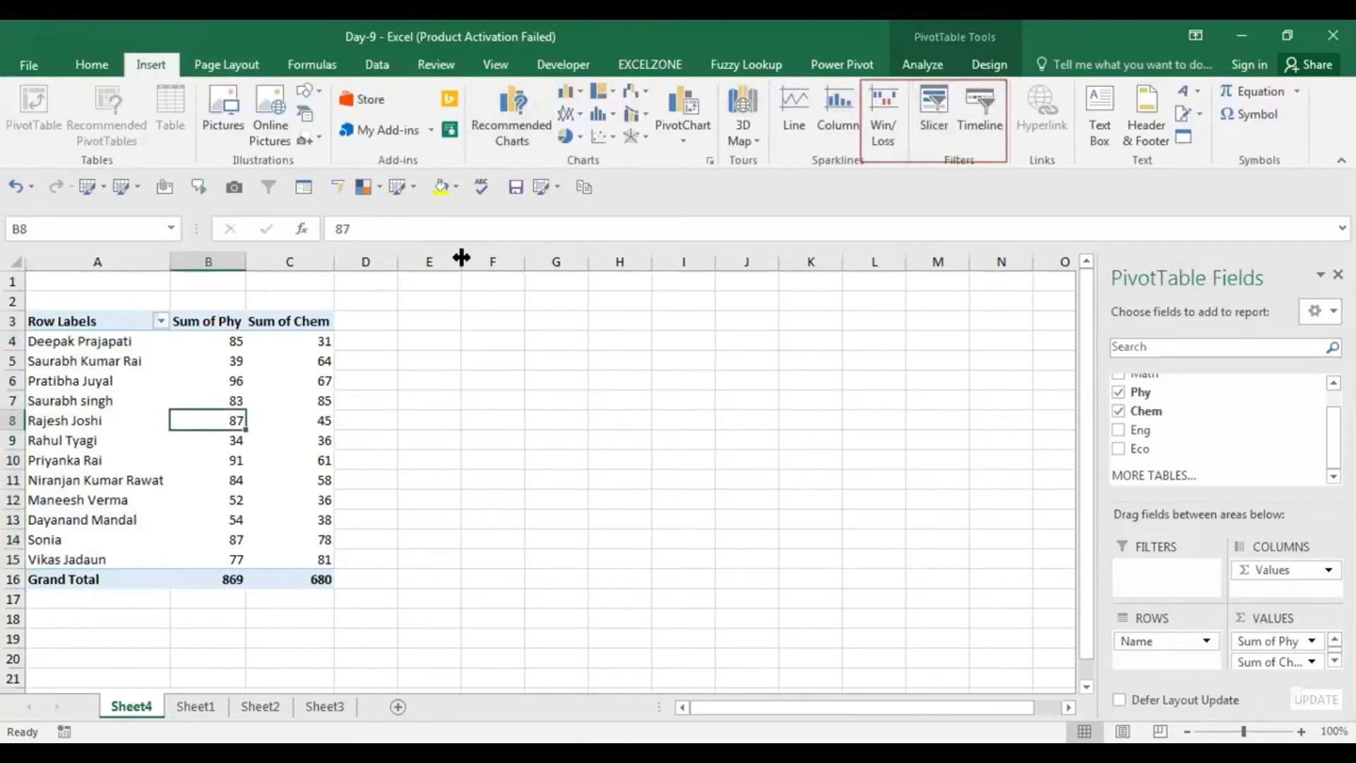
{"action": "left_click", "coordinate": [922, 65]}
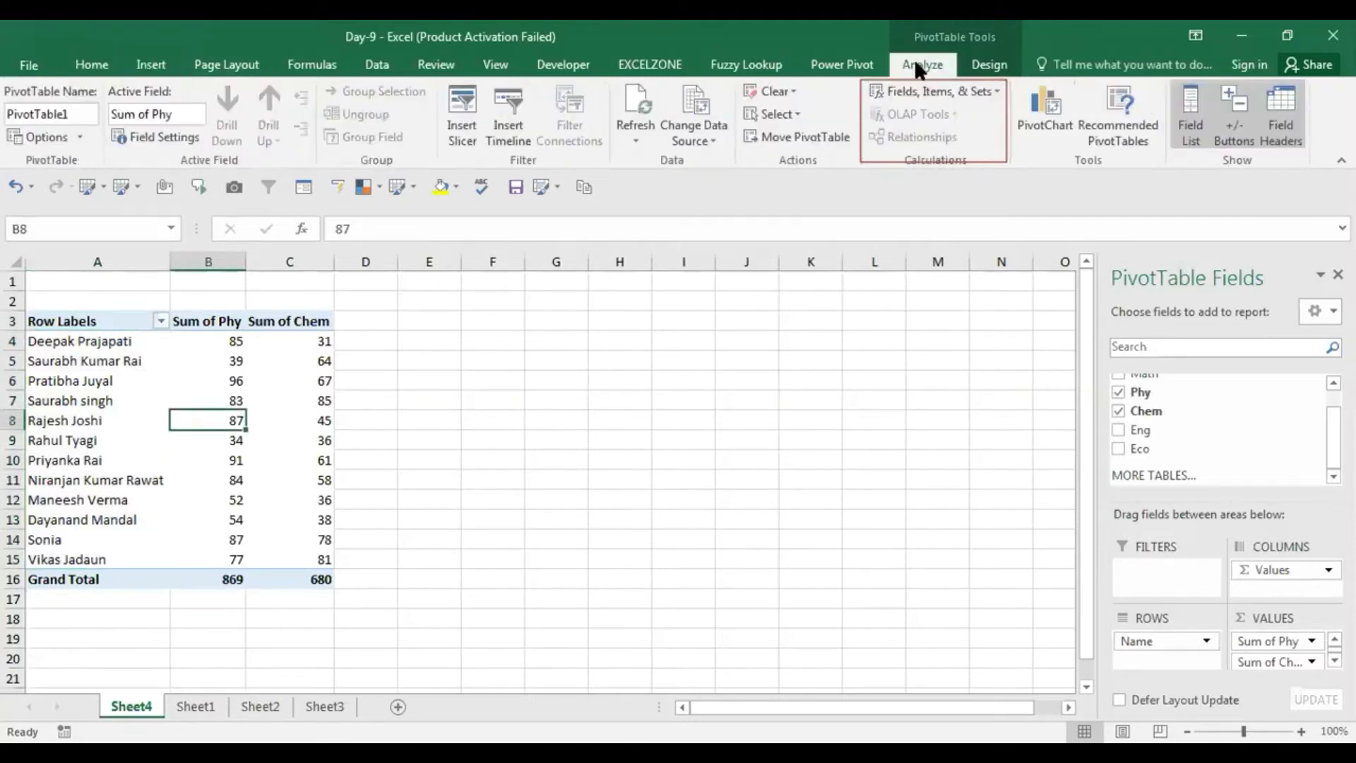
Step: Examine the PivotTable's refresh options and compare the pivot table on Sheet4 with its source data on Sheet1
{"action": "left_click", "coordinate": [647, 144]}
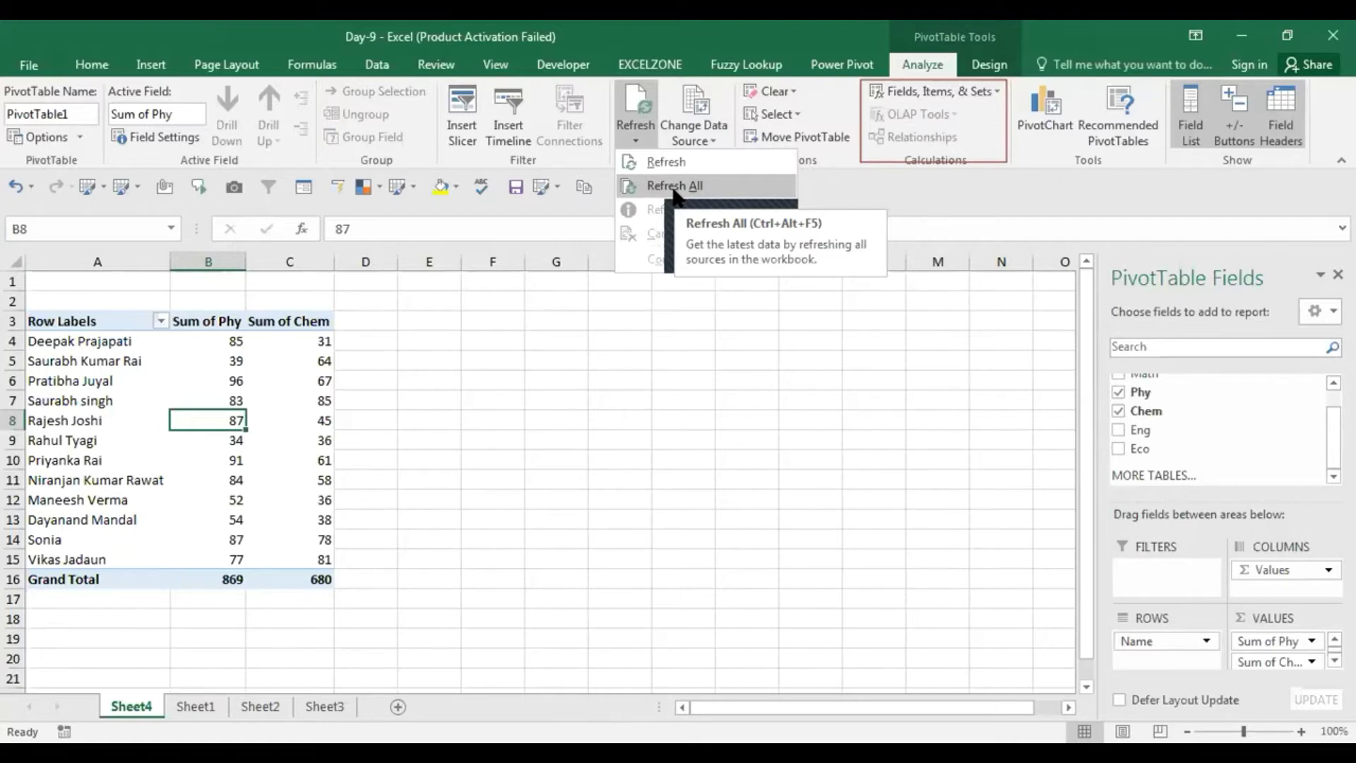
{"action": "key", "text": "alt+Tab"}
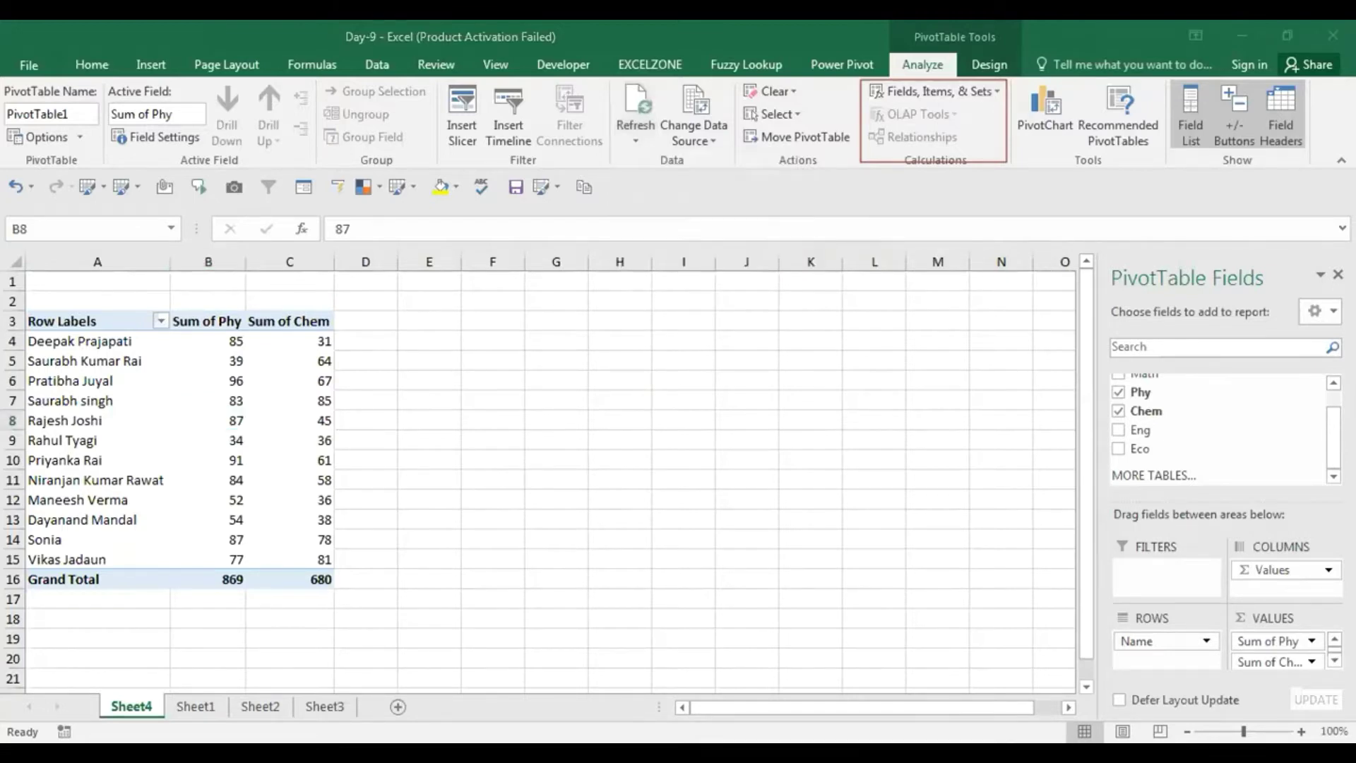
{"action": "left_click", "coordinate": [268, 704]}
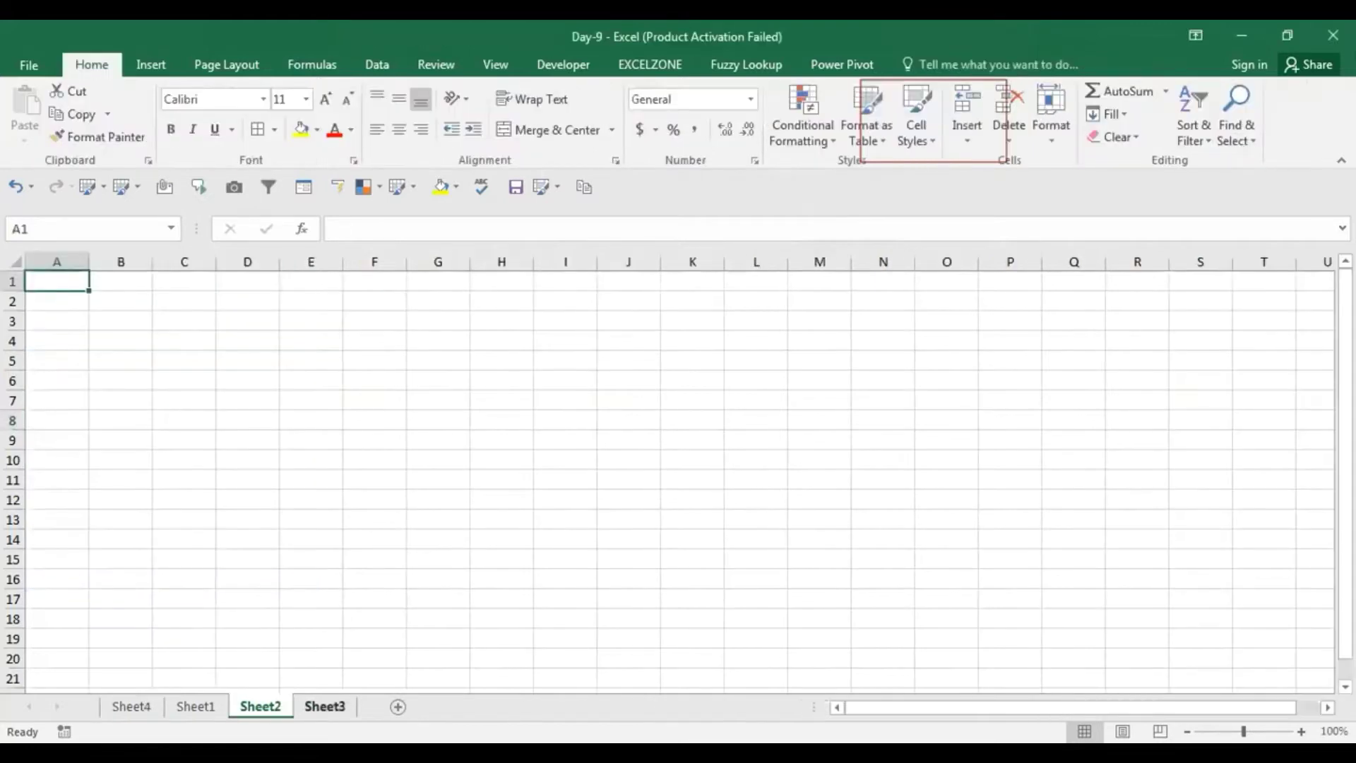
{"action": "left_click", "coordinate": [153, 702]}
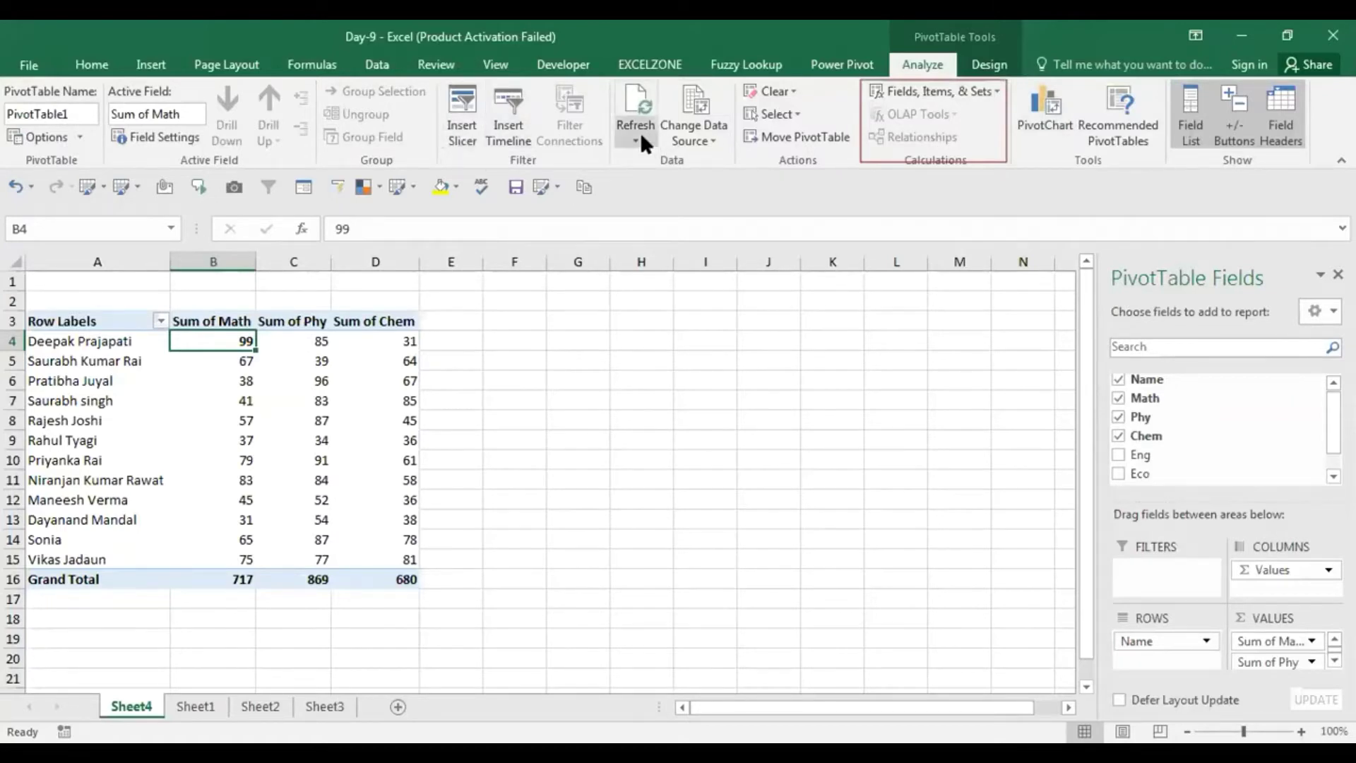
{"action": "left_click", "coordinate": [515, 341]}
{"action": "left_click", "coordinate": [640, 131]}
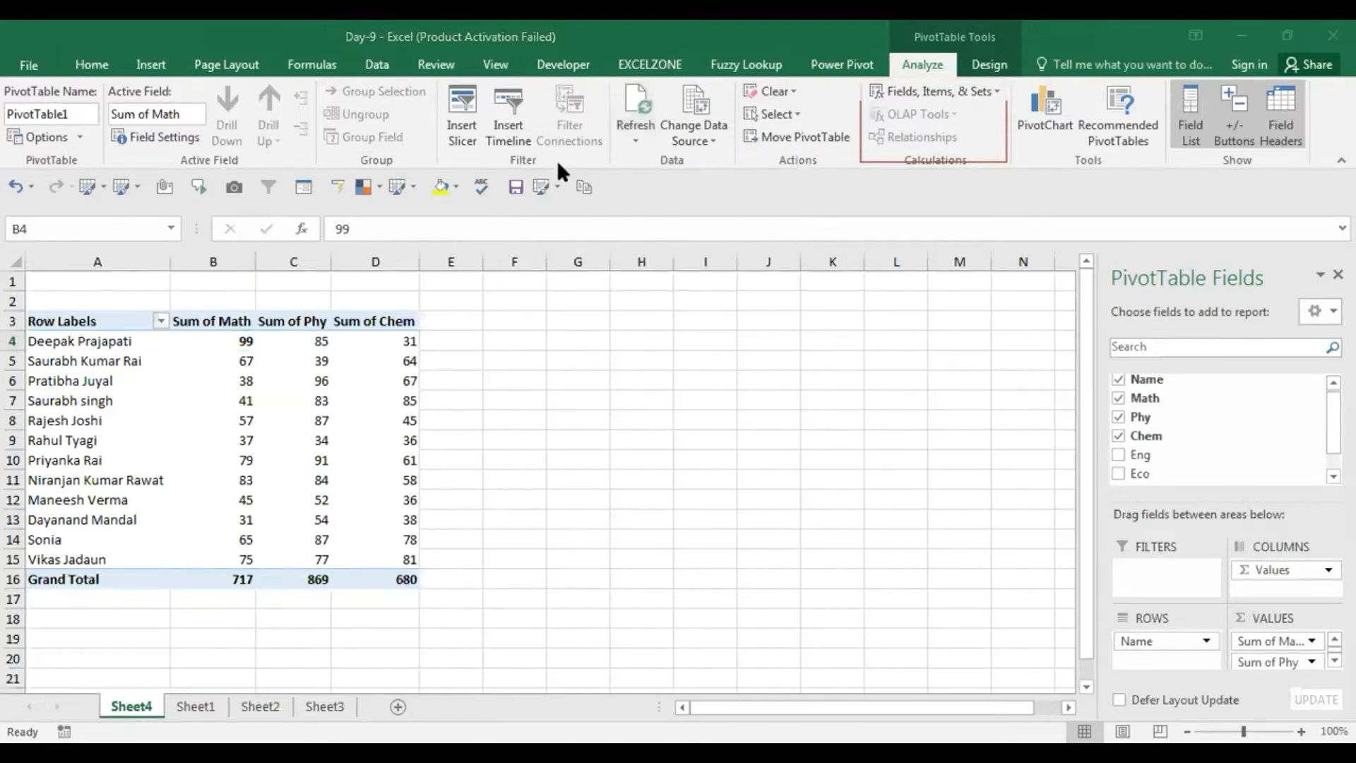
{"action": "left_click", "coordinate": [255, 345]}
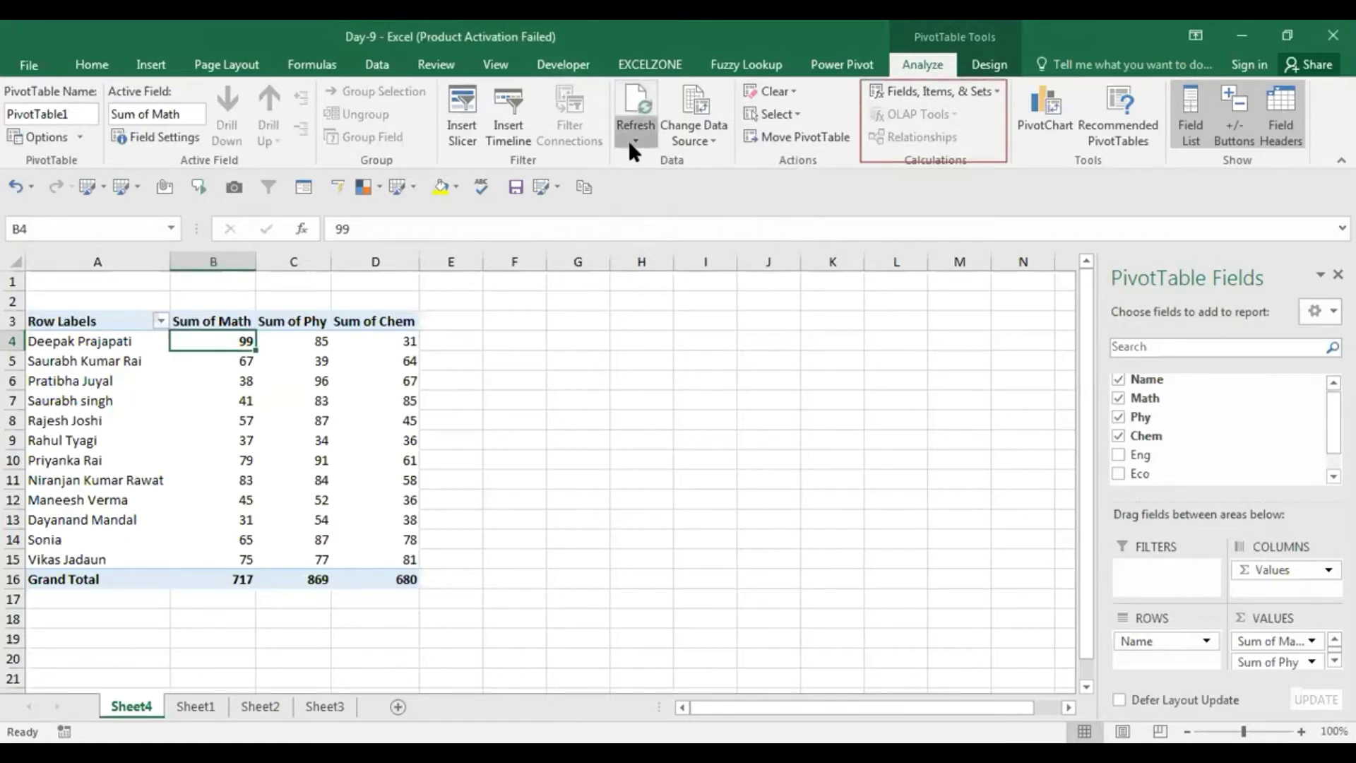
{"action": "left_click", "coordinate": [212, 705]}
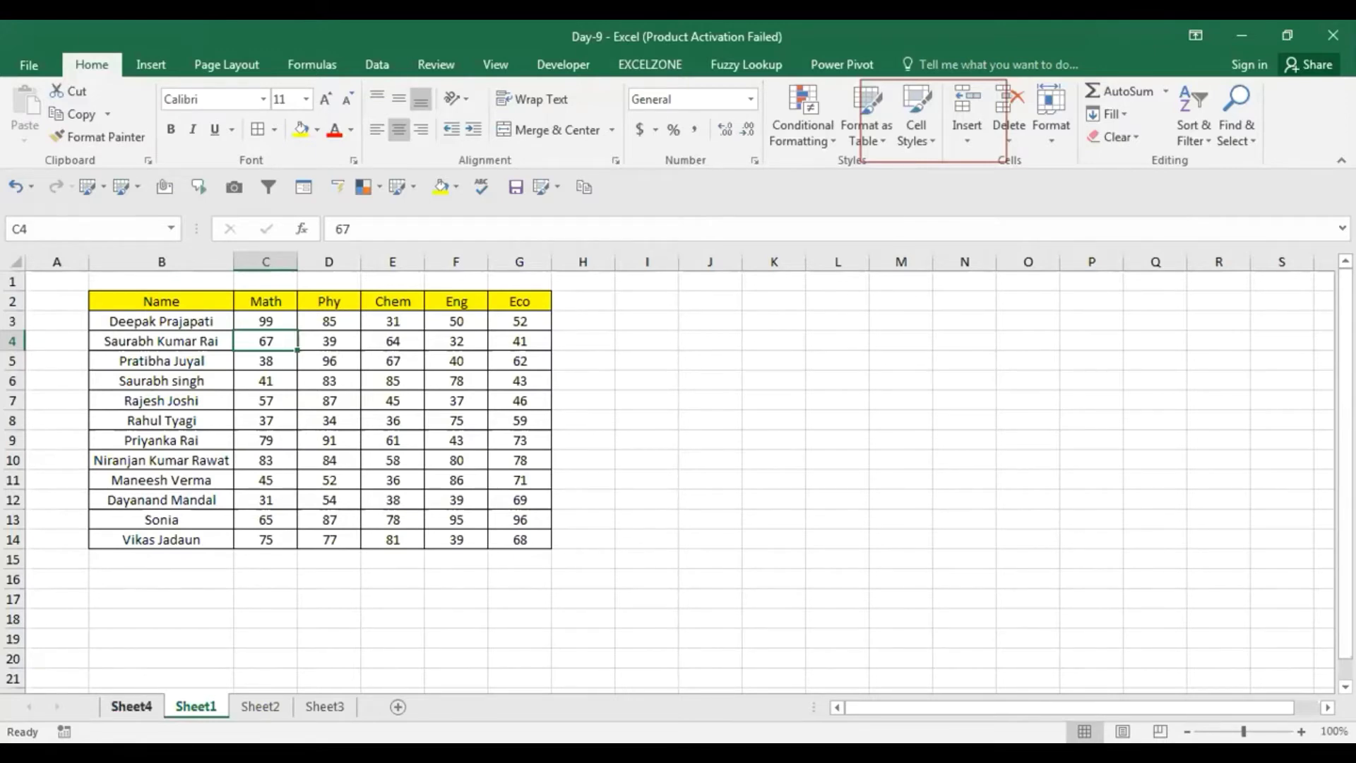
{"action": "left_click", "coordinate": [149, 706]}
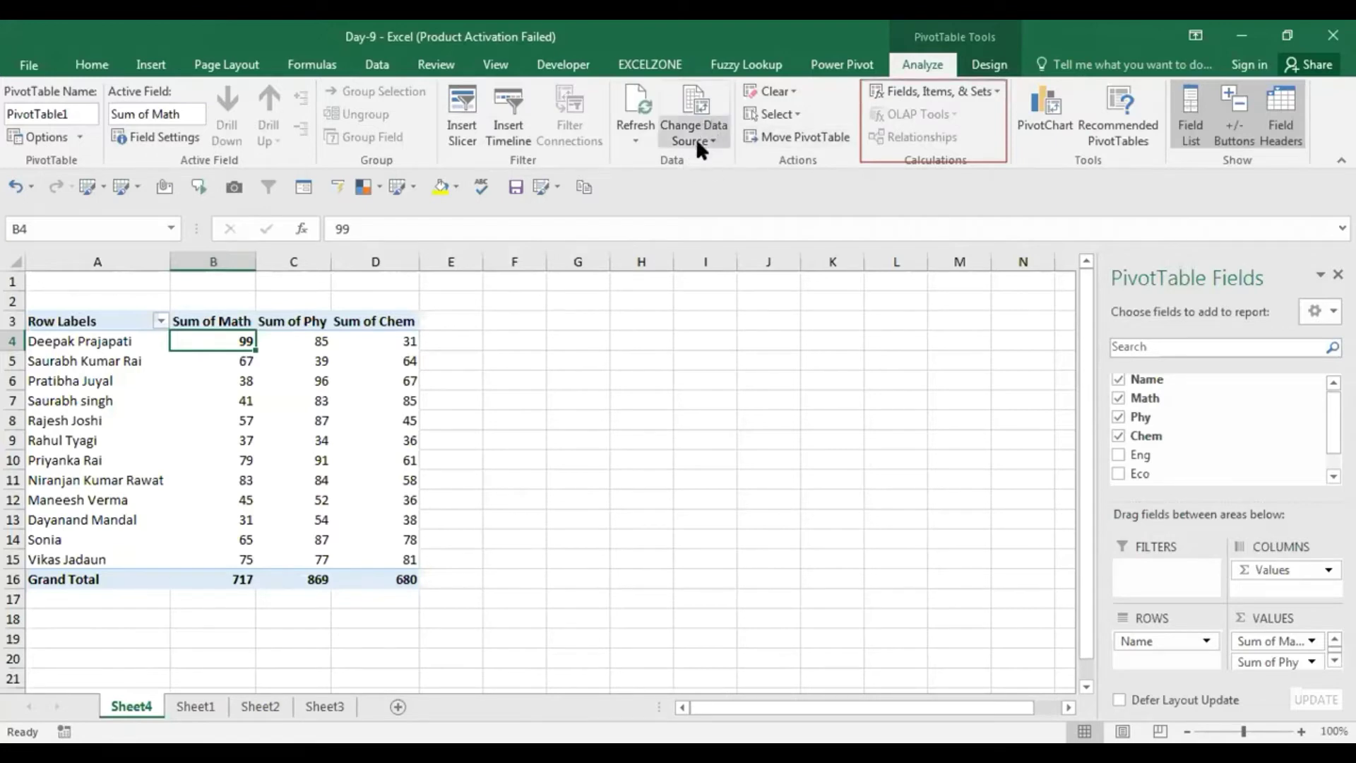
{"action": "left_click", "coordinate": [635, 144]}
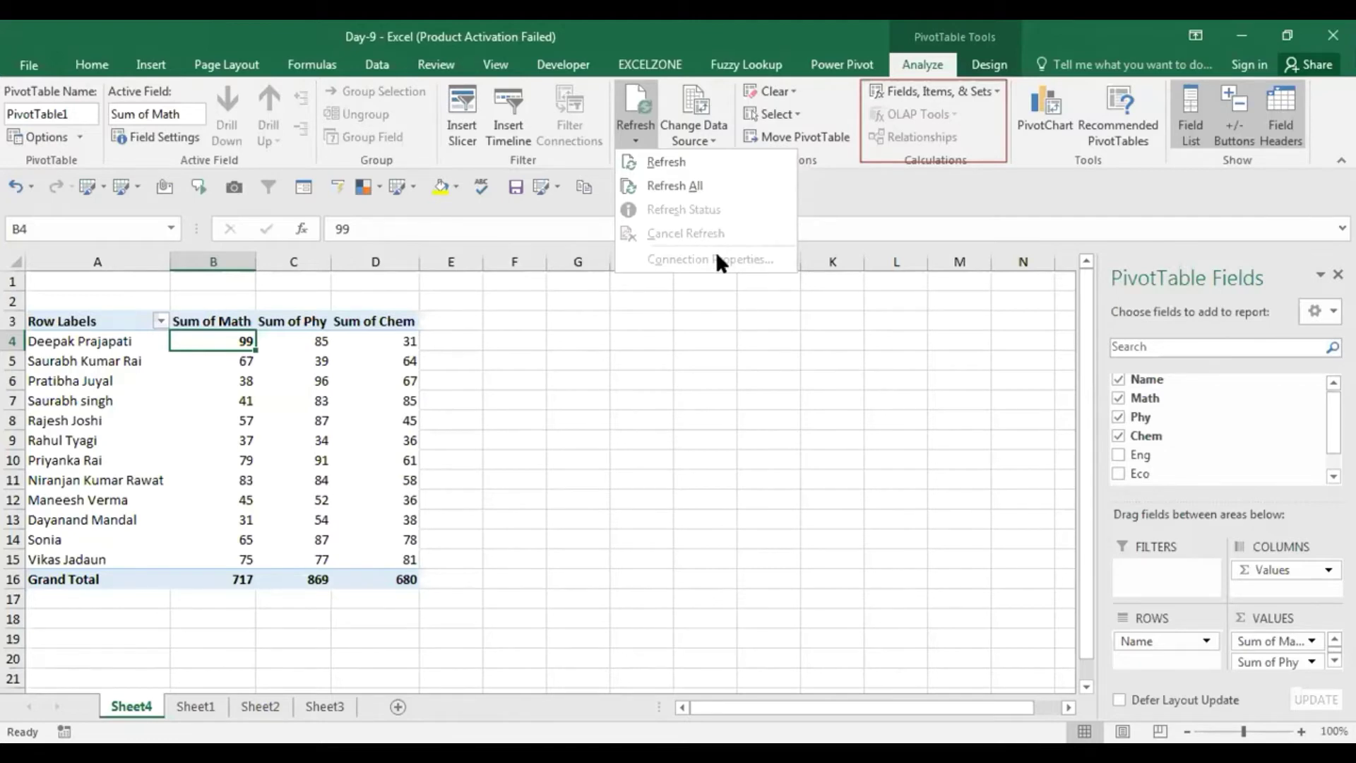
{"action": "left_click", "coordinate": [671, 301]}
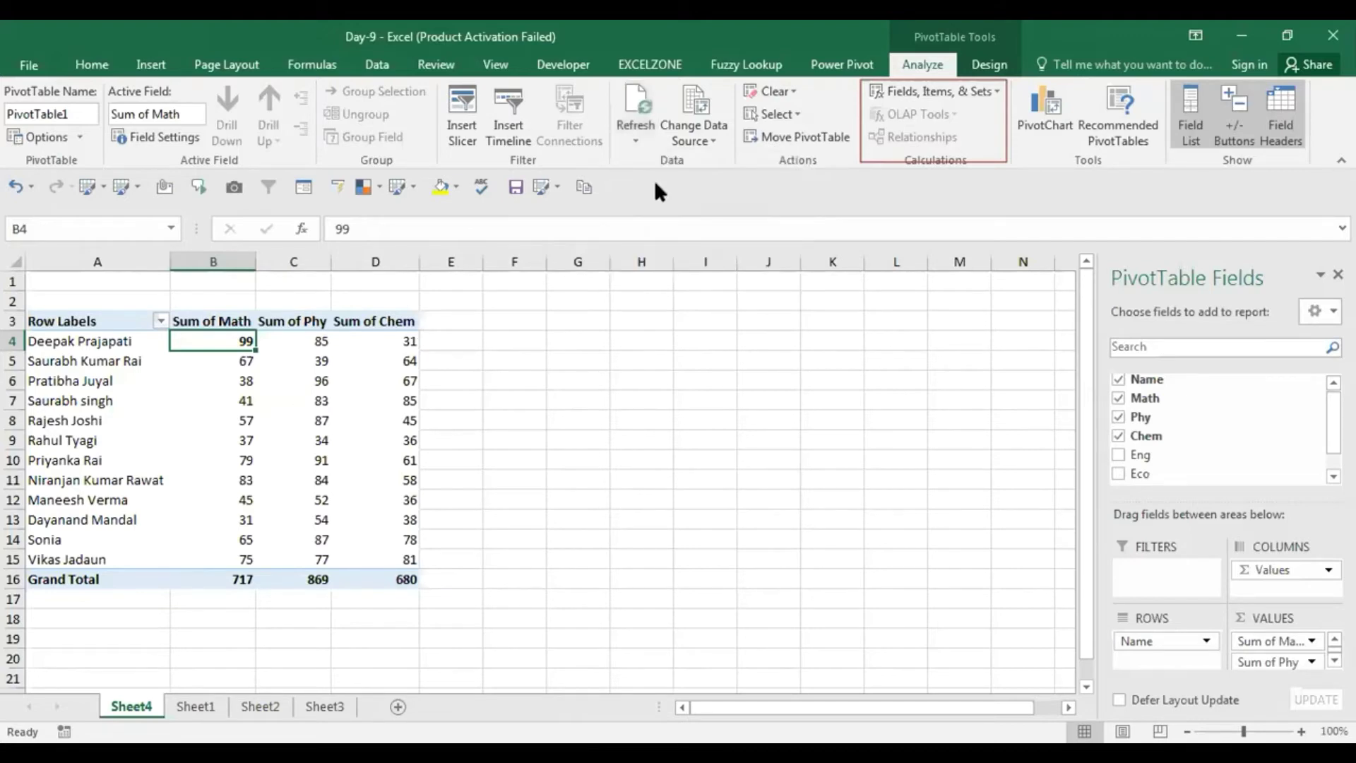
{"action": "left_click", "coordinate": [698, 137]}
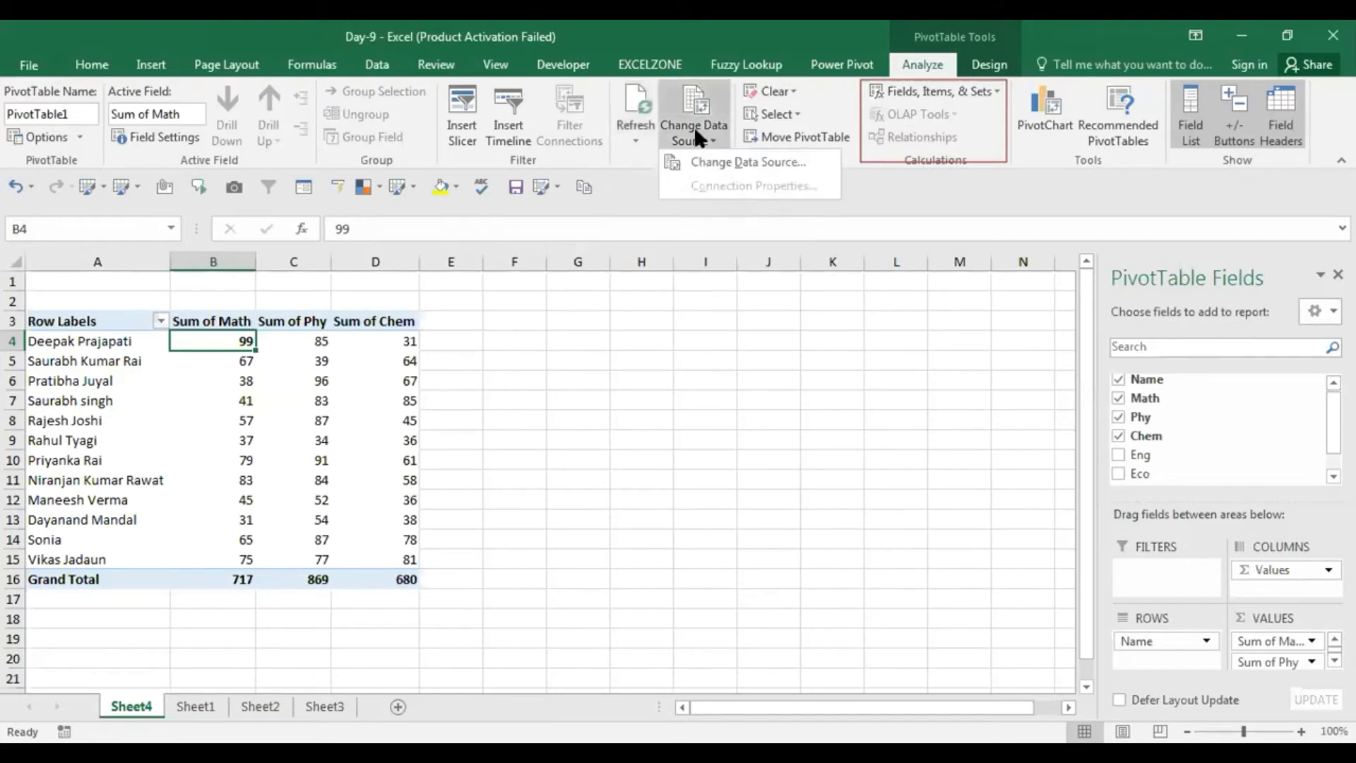
{"action": "left_click", "coordinate": [719, 162]}
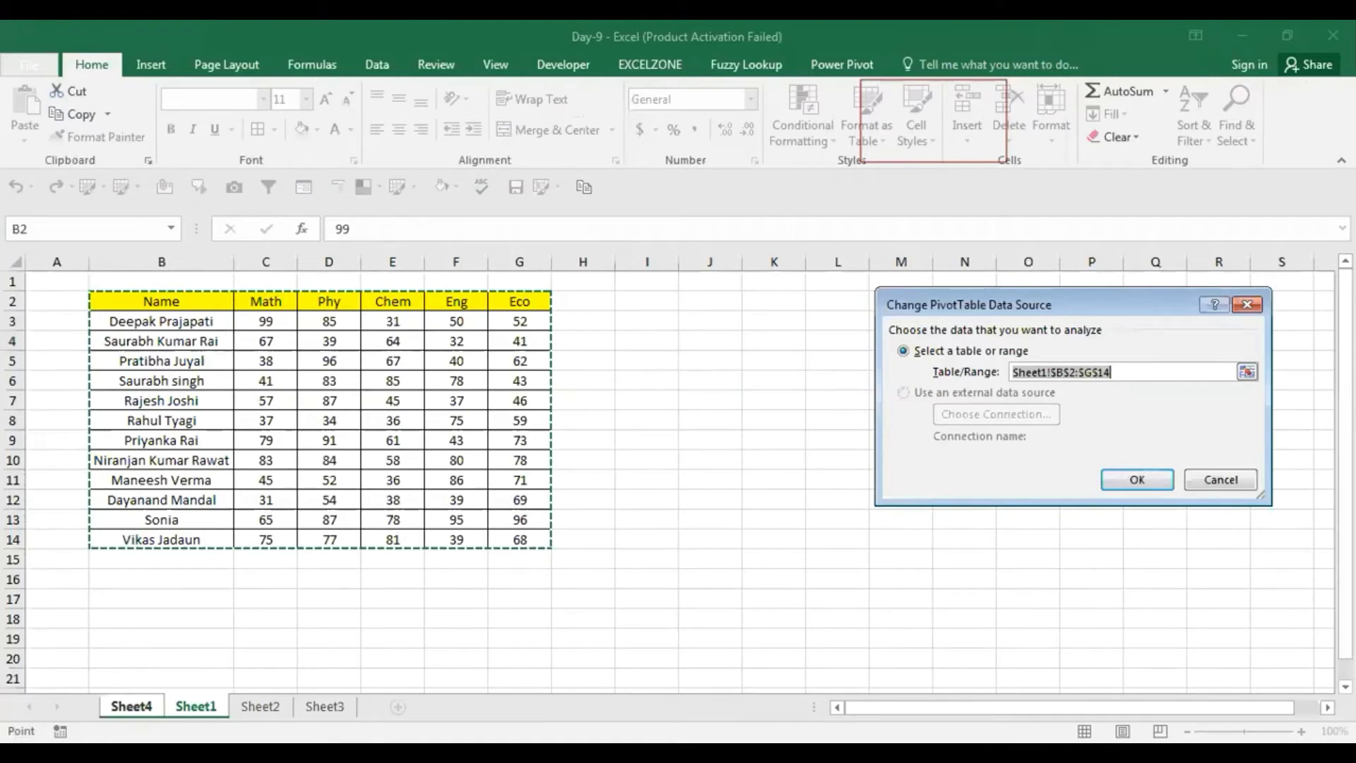
{"action": "left_click", "coordinate": [134, 708]}
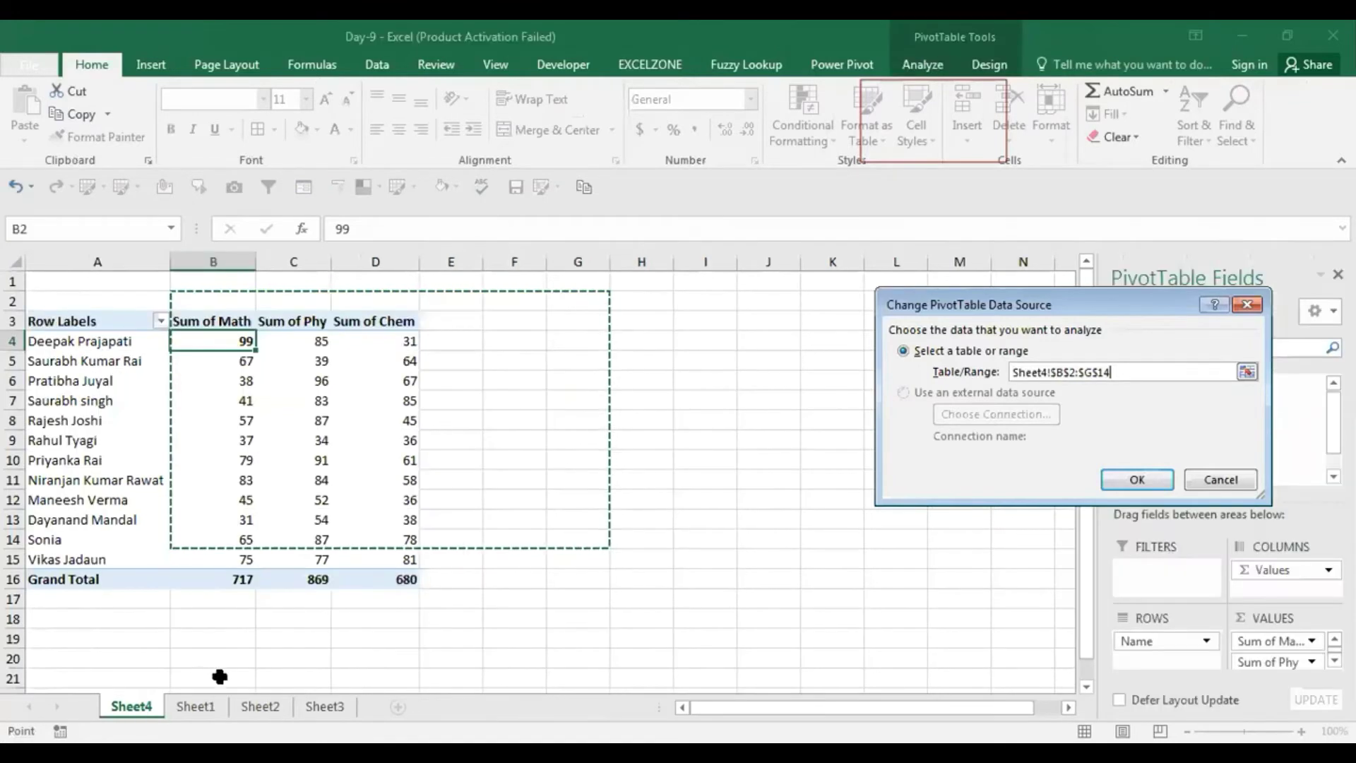
{"action": "left_click", "coordinate": [198, 705]}
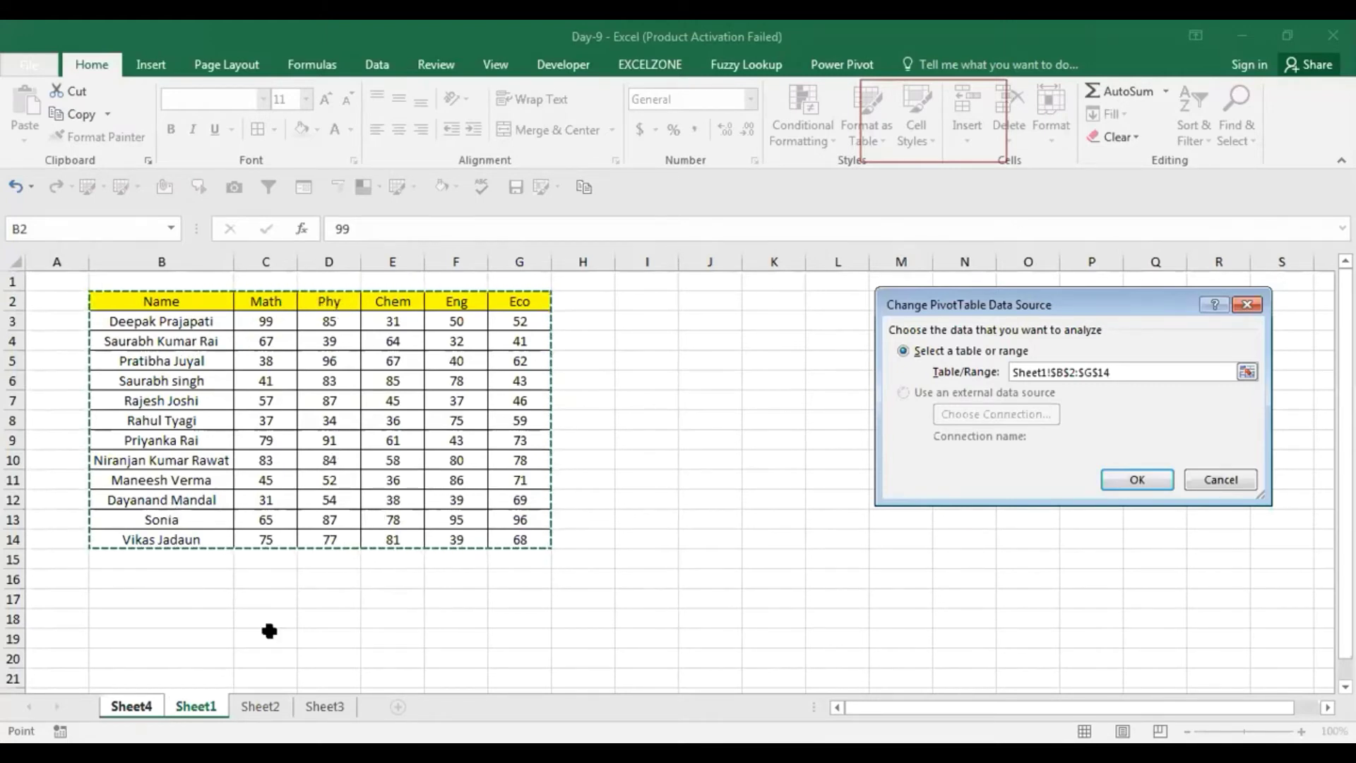
{"action": "left_click", "coordinate": [157, 706]}
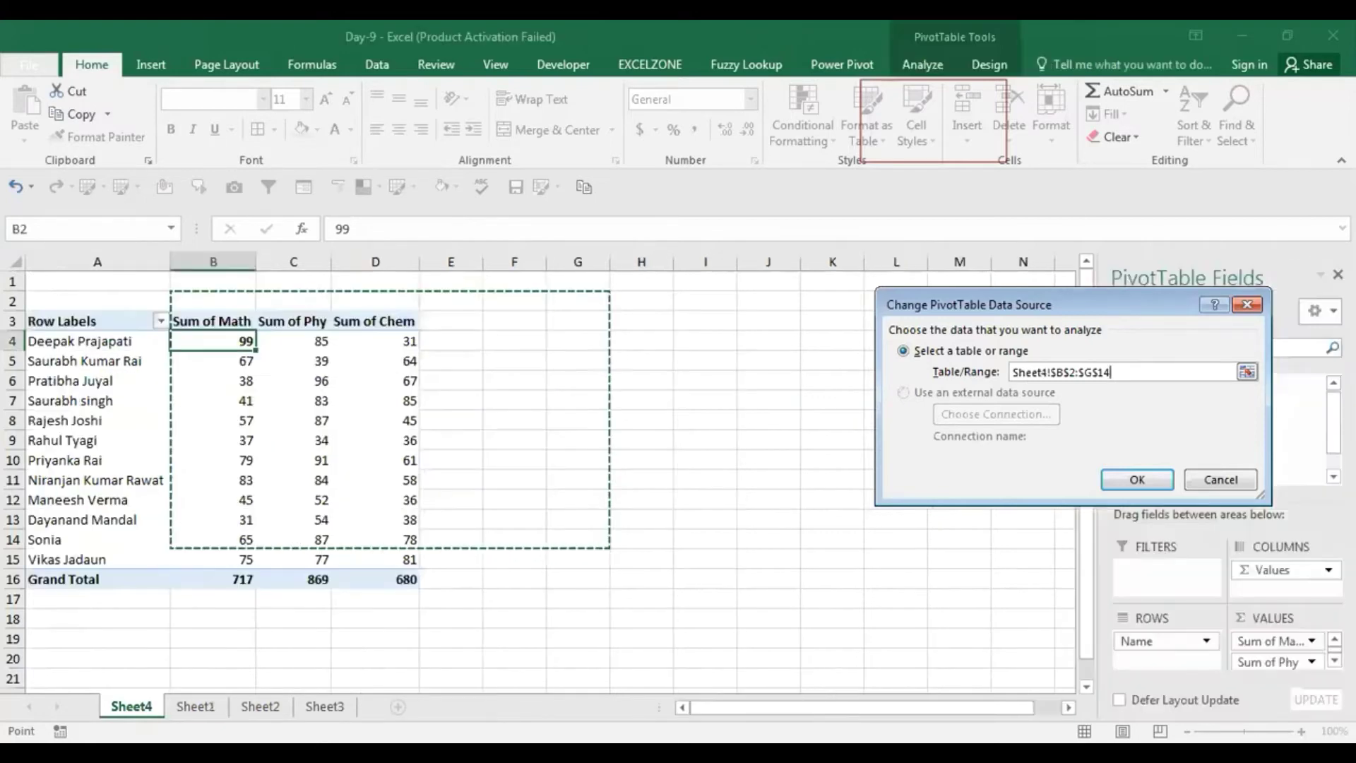
{"action": "left_click", "coordinate": [202, 708]}
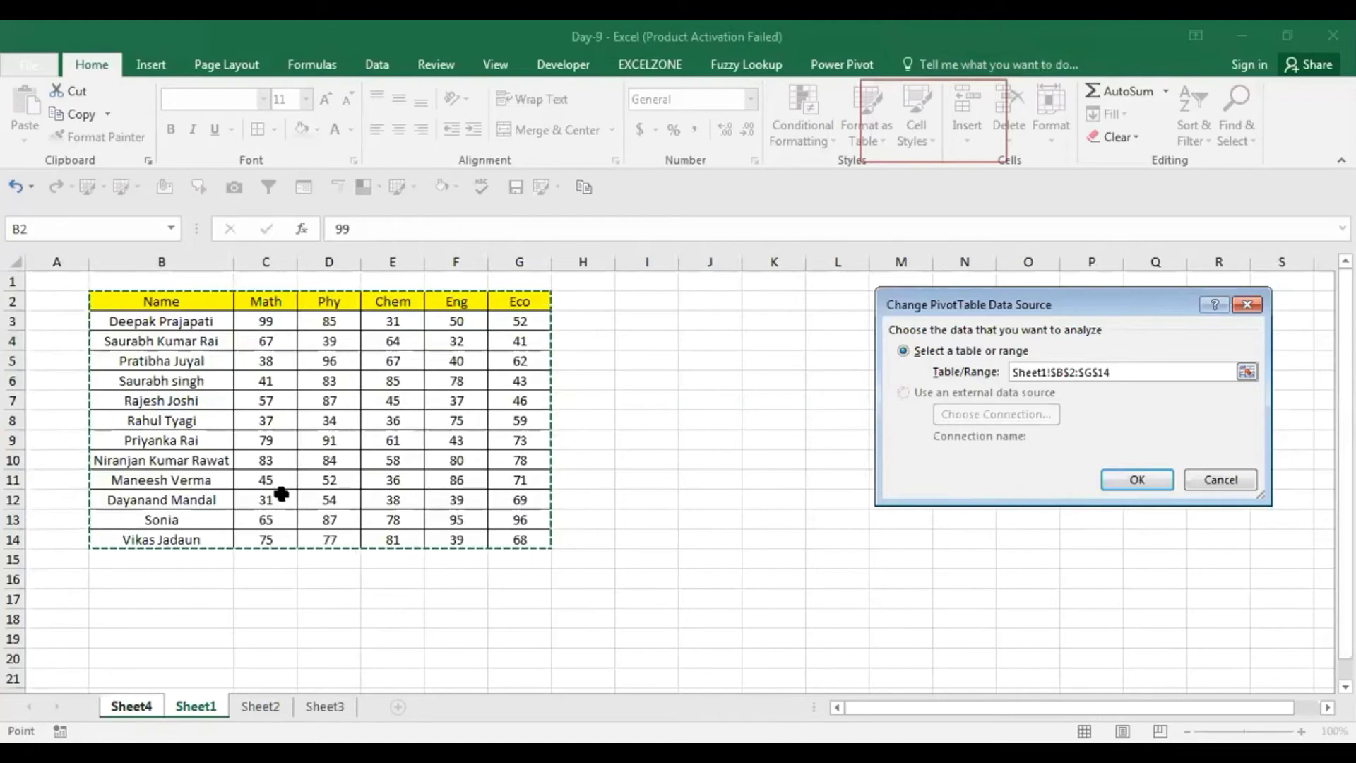
{"action": "left_click", "coordinate": [220, 543]}
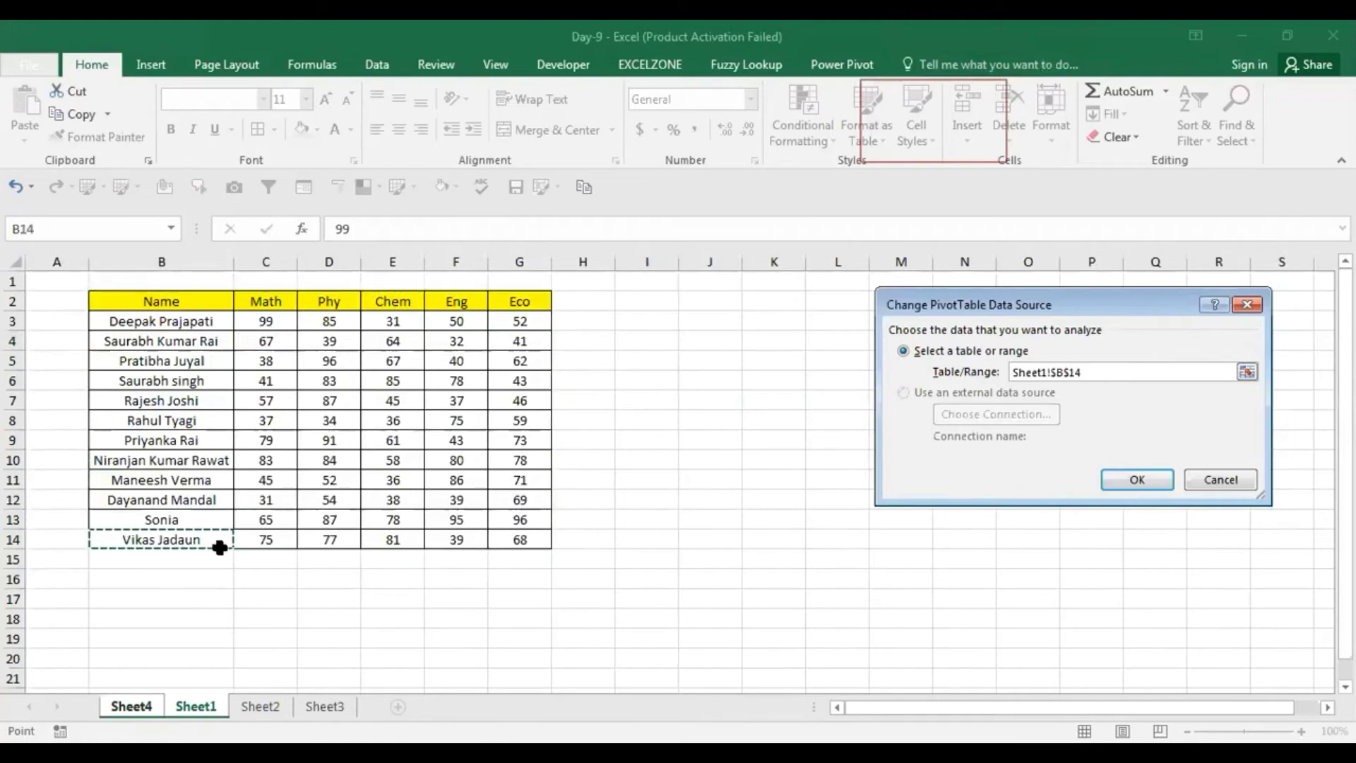
{"action": "key", "text": "Down"}
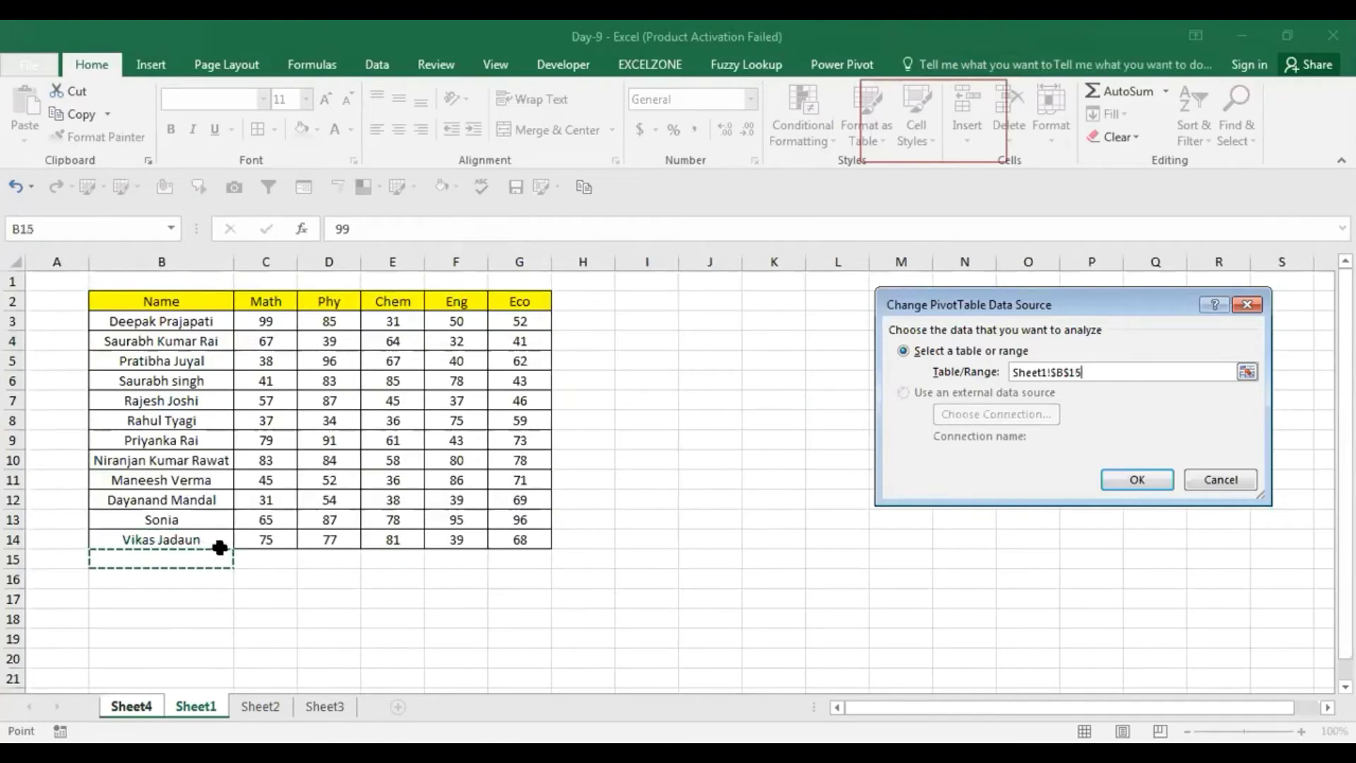
{"action": "key", "text": "Return"}
Step: Autofill the Name column on Sheet1 from B14 down to B16 to add two more names, and return to the pivot table on Sheet4
{"action": "key", "text": "ctrl+Page_Down"}
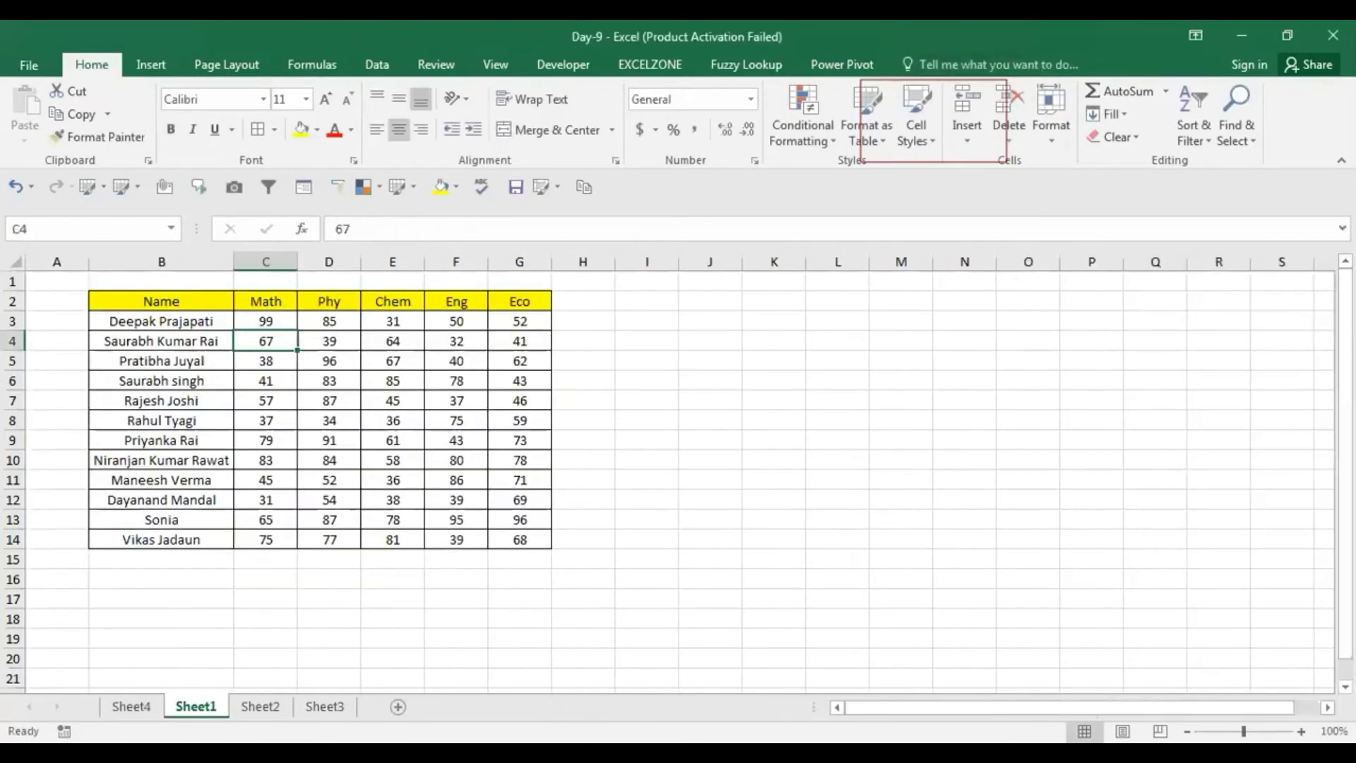
{"action": "key", "text": "Up"}
{"action": "key", "text": "Up"}
{"action": "key", "text": "Left"}
{"action": "key", "text": "Down"}
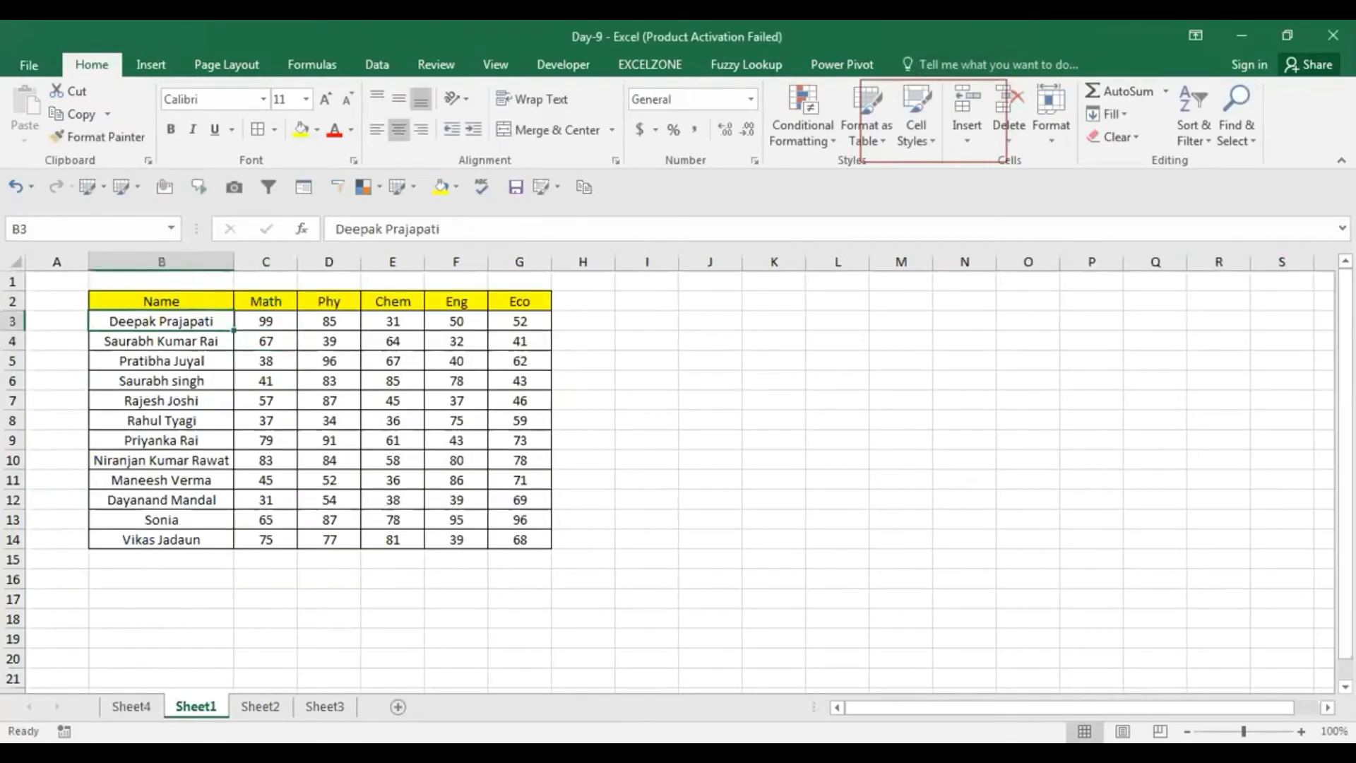
{"action": "key", "text": "ctrl+shift+Down"}
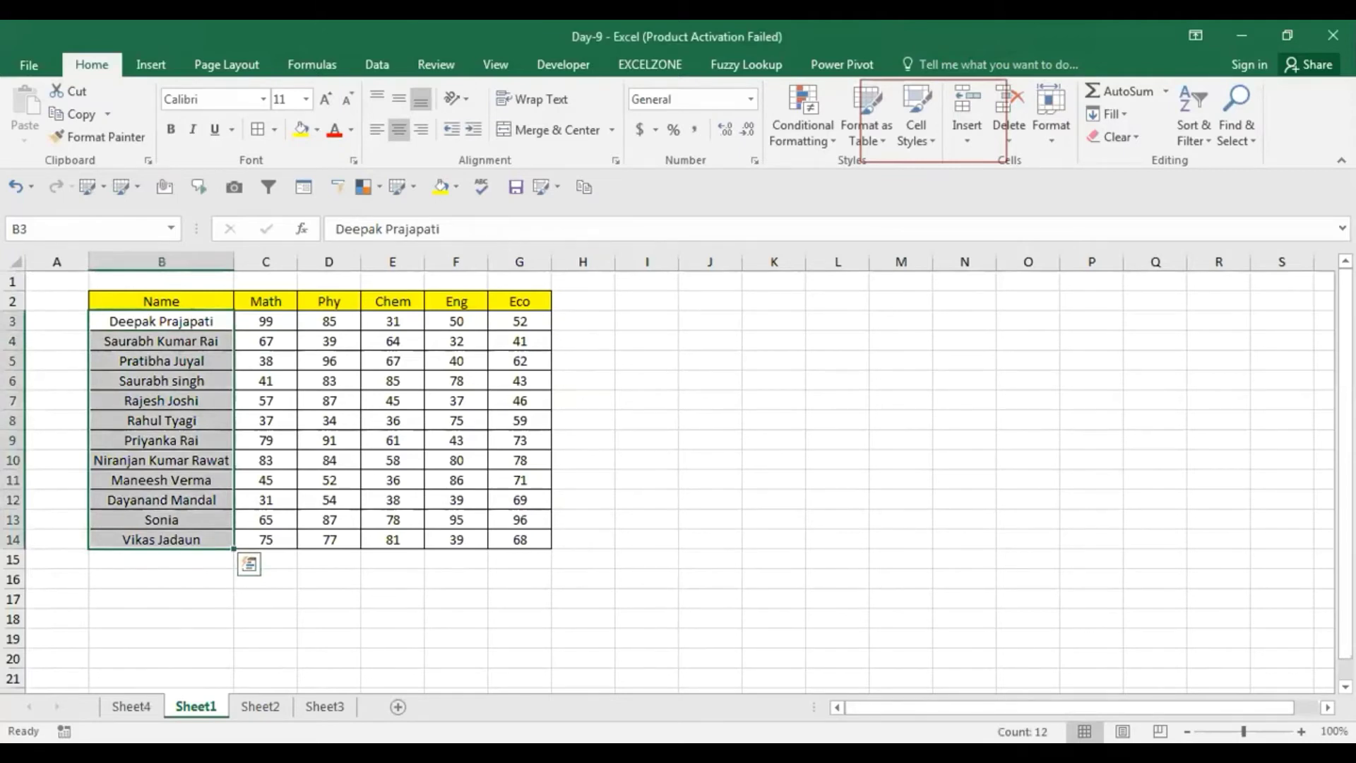
{"action": "key", "text": "Down"}
{"action": "key", "text": "Down"}
{"action": "key", "text": "Down"}
{"action": "key", "text": "Down"}
{"action": "key", "text": "ctrl+Down"}
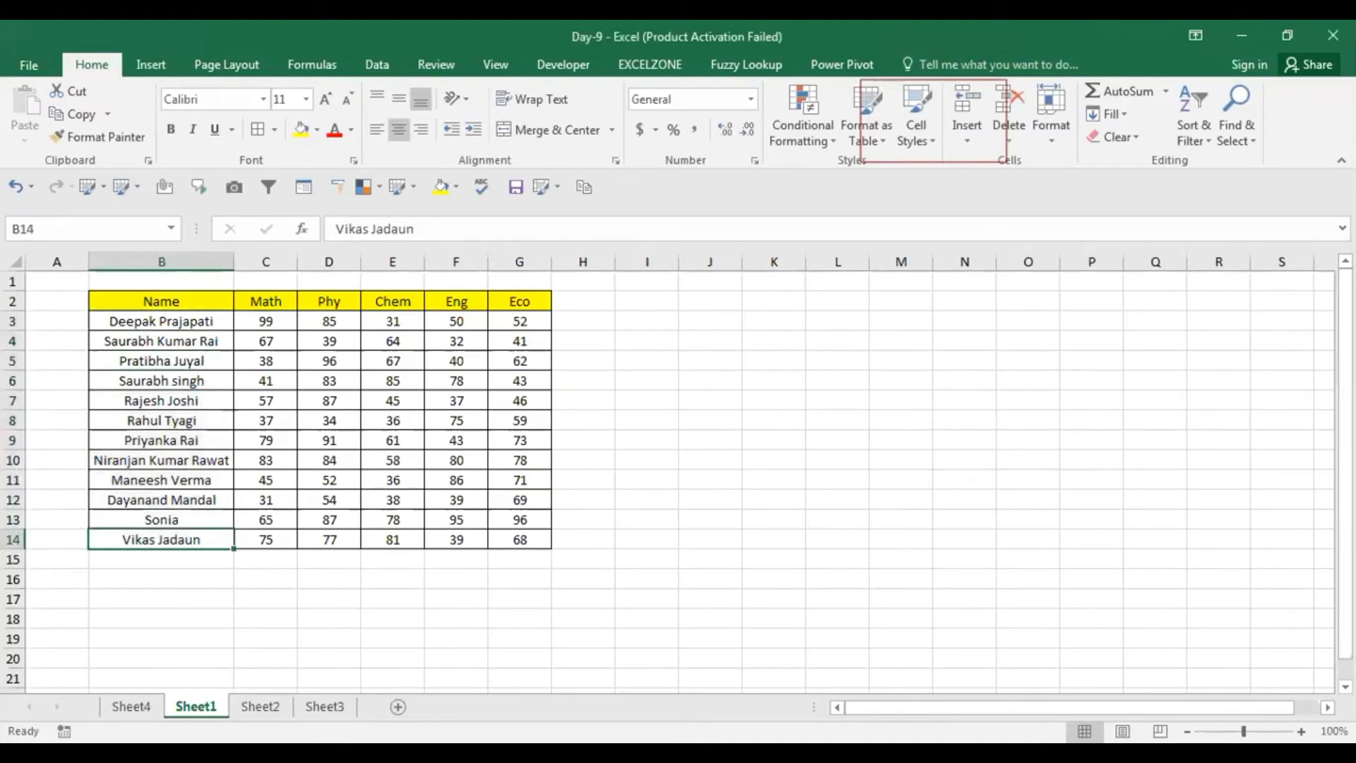
{"action": "left_click_drag", "start_coordinate": [234, 549], "coordinate": [233, 591]}
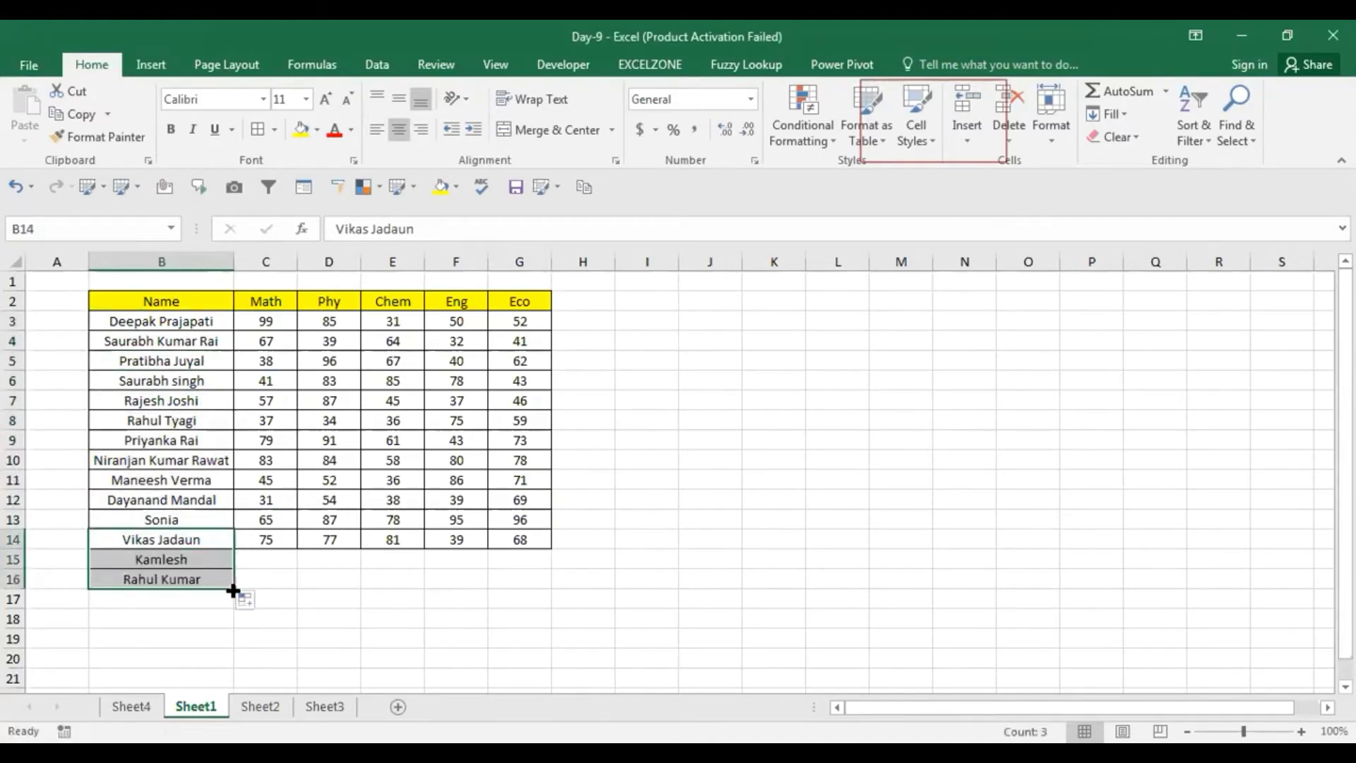
{"action": "key", "text": "ctrl+Page_Up"}
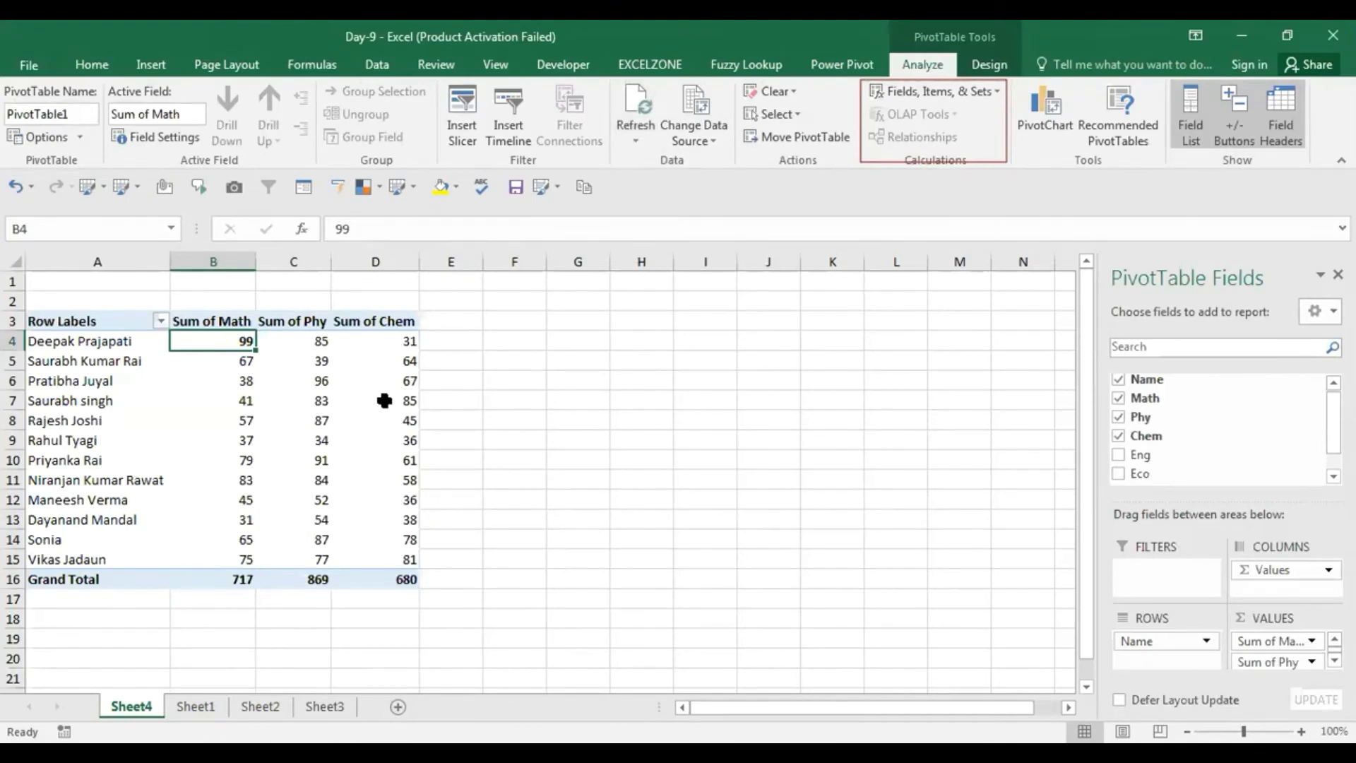
{"action": "mouse_move", "coordinate": [384, 401]}
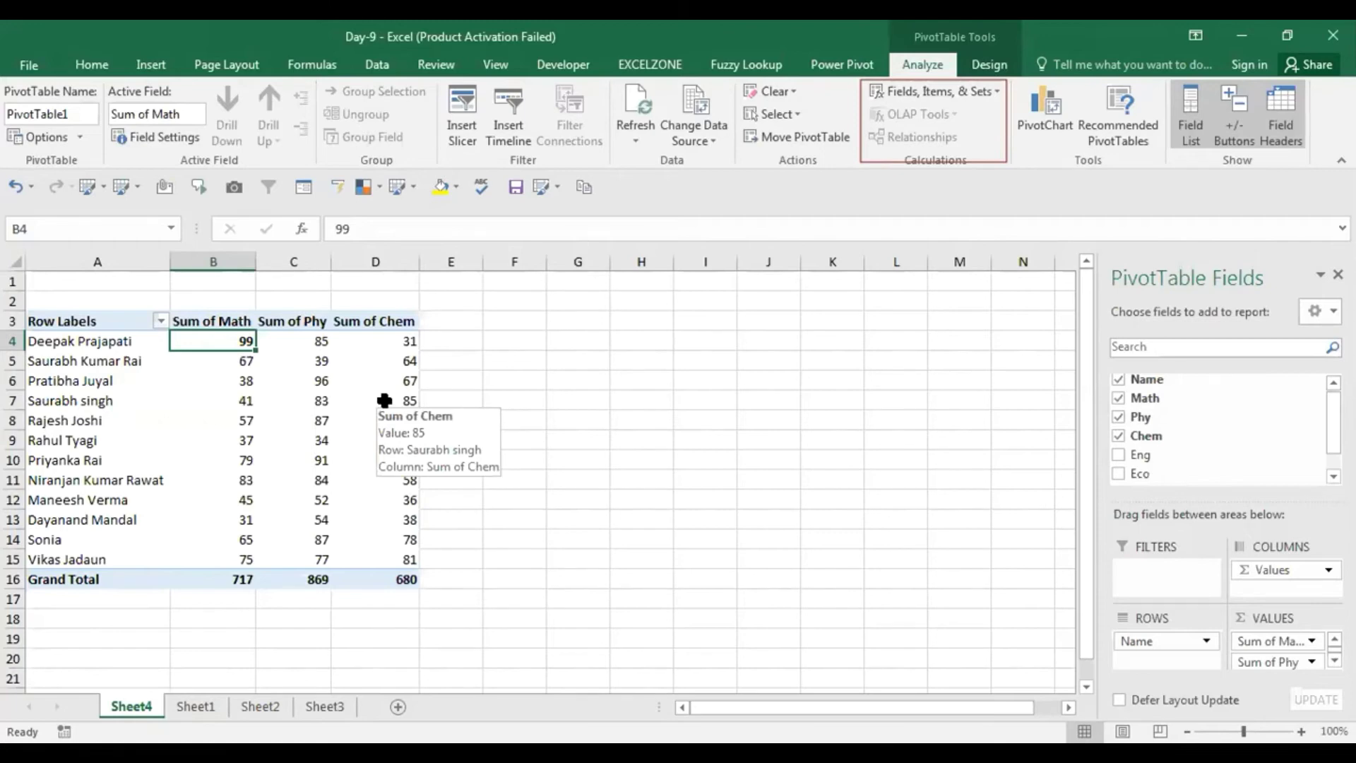
Step: Change the pivot table's data source to Sheet1!$B$2:$G$16 so it includes the two added student rows
{"action": "left_click", "coordinate": [687, 107]}
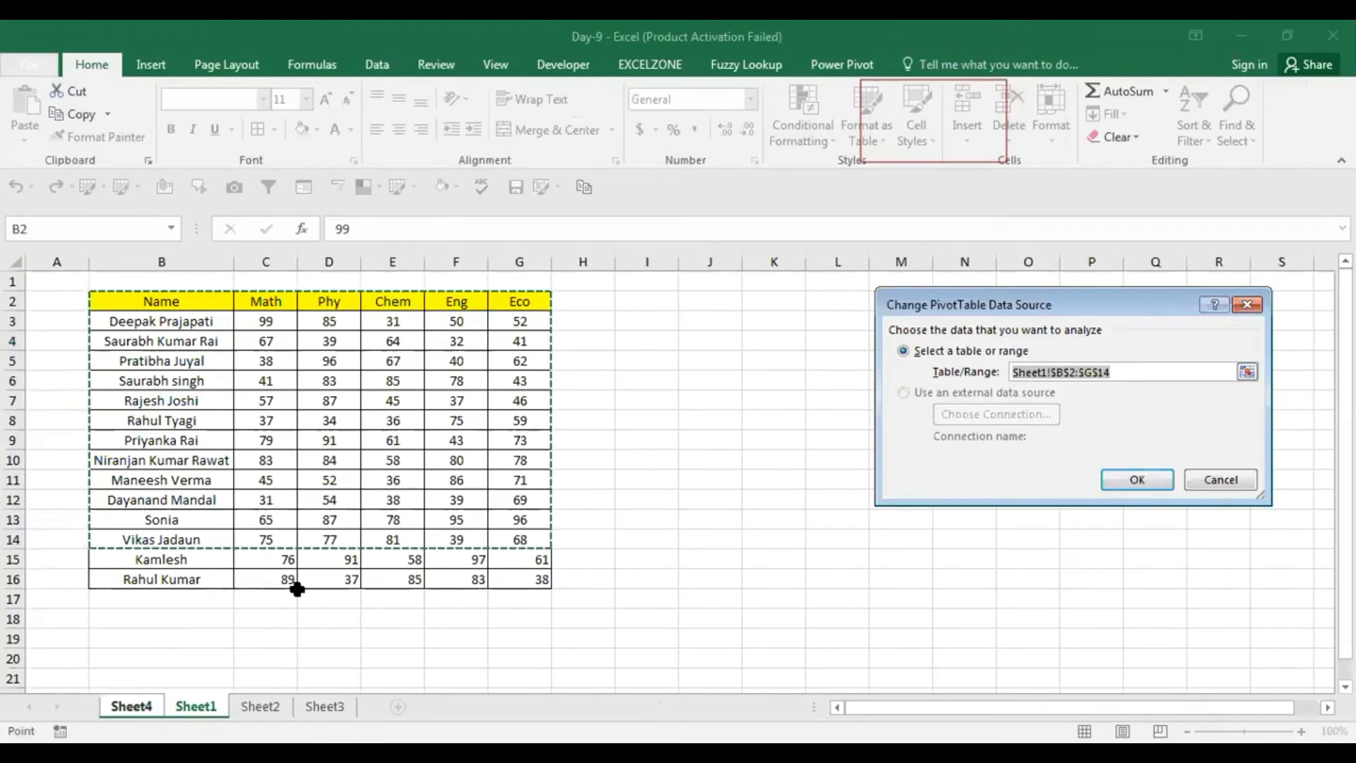
{"action": "key", "text": "Up"}
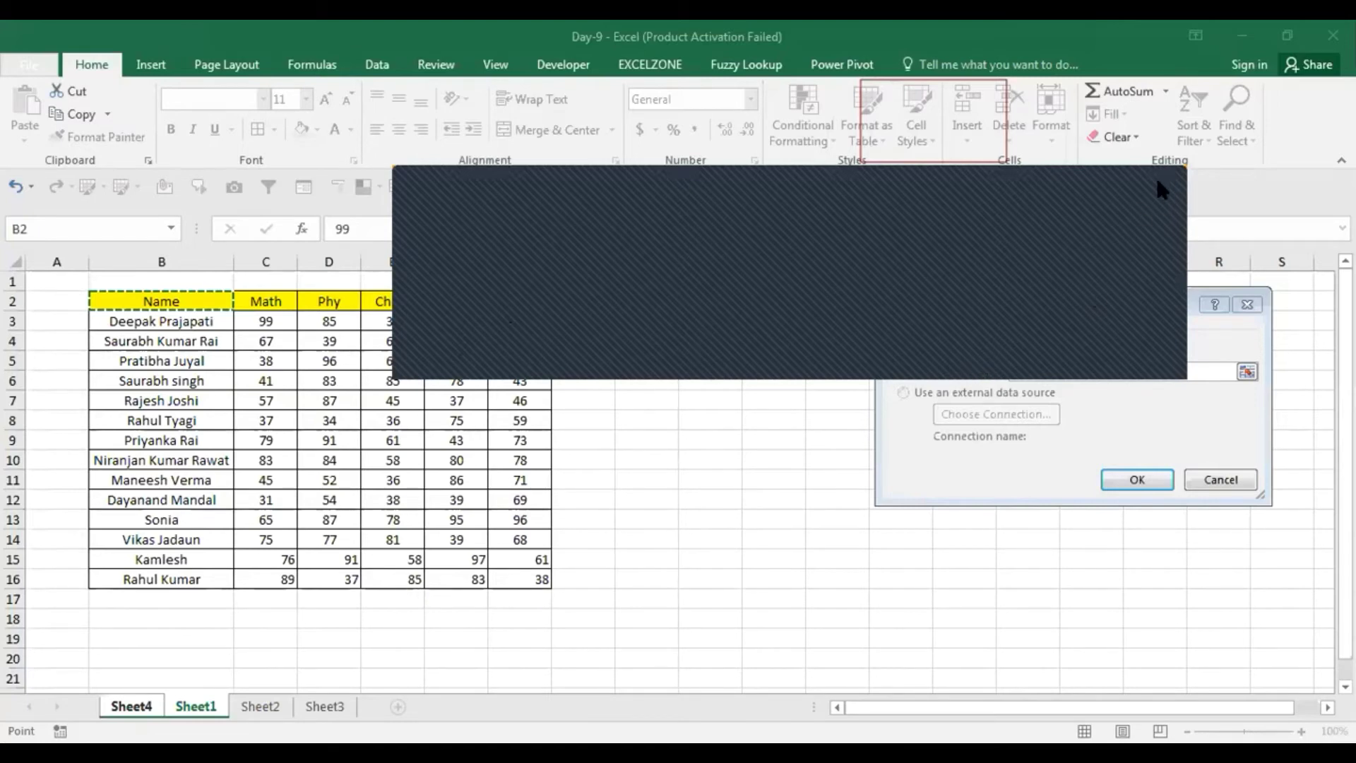
{"action": "left_click", "coordinate": [206, 305]}
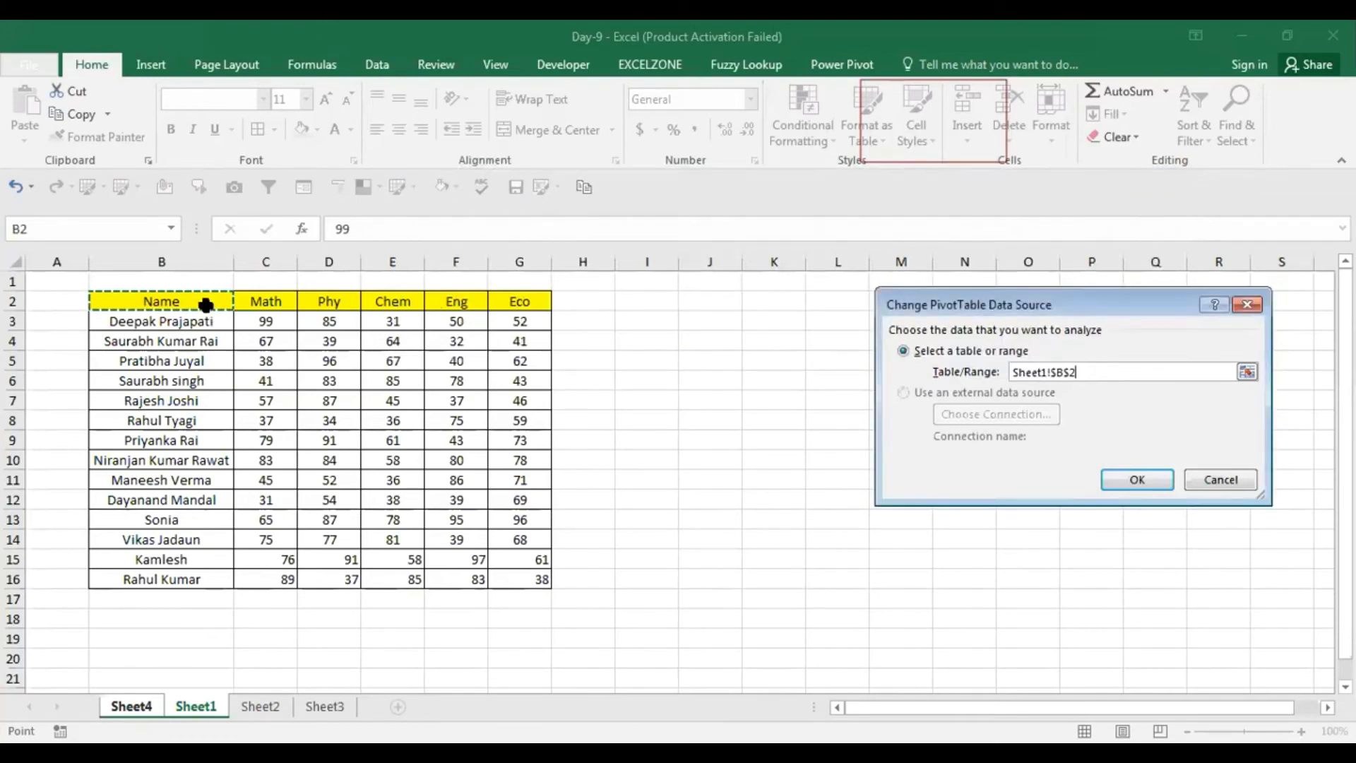
{"action": "key", "text": "ctrl+shift+Right"}
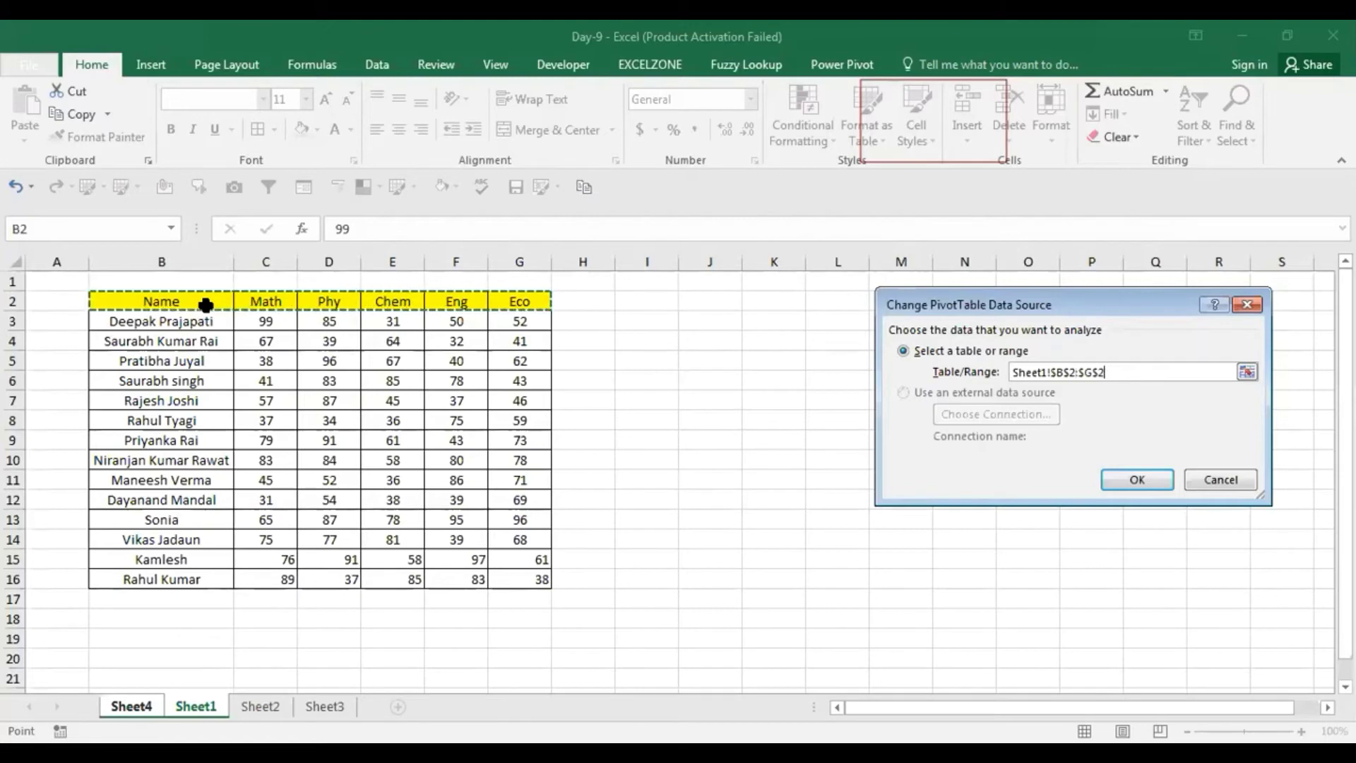
{"action": "key", "text": "ctrl+shift+Down"}
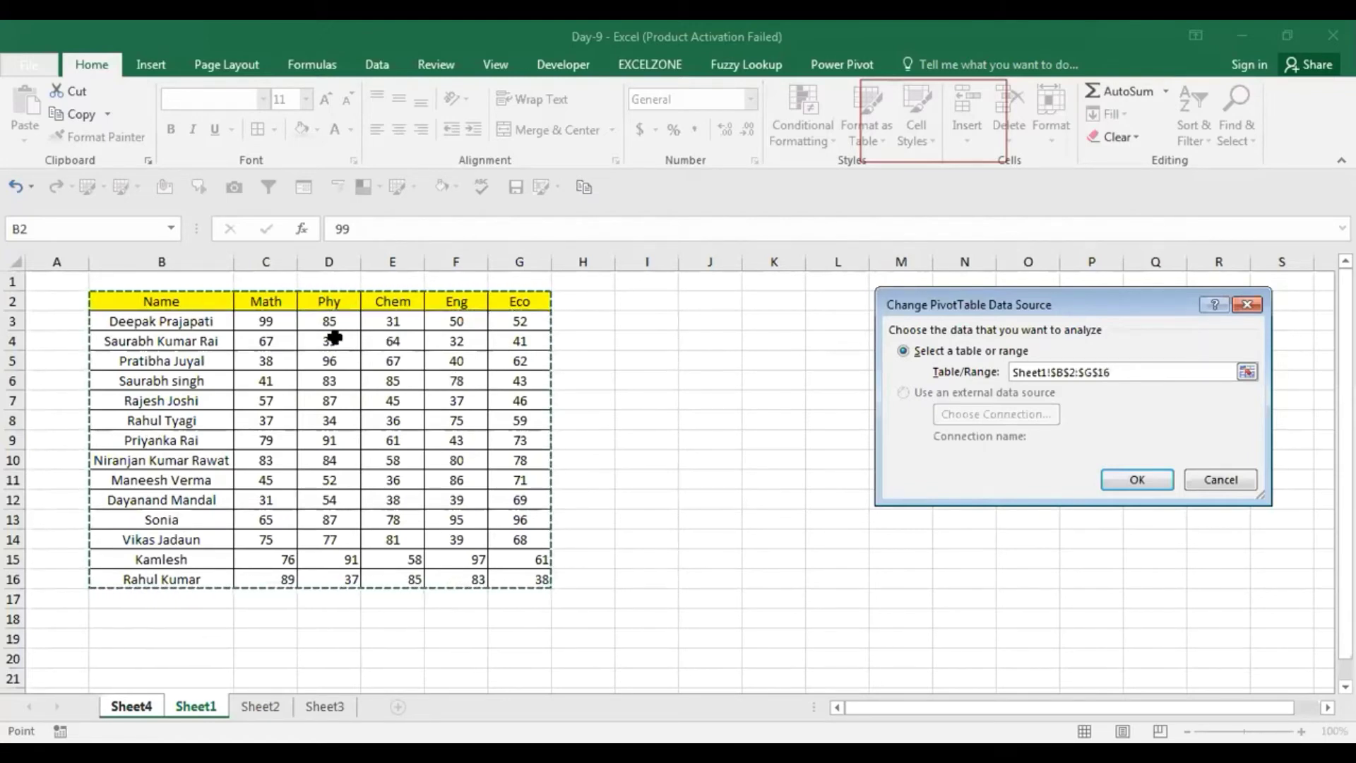
{"action": "left_click", "coordinate": [1146, 473]}
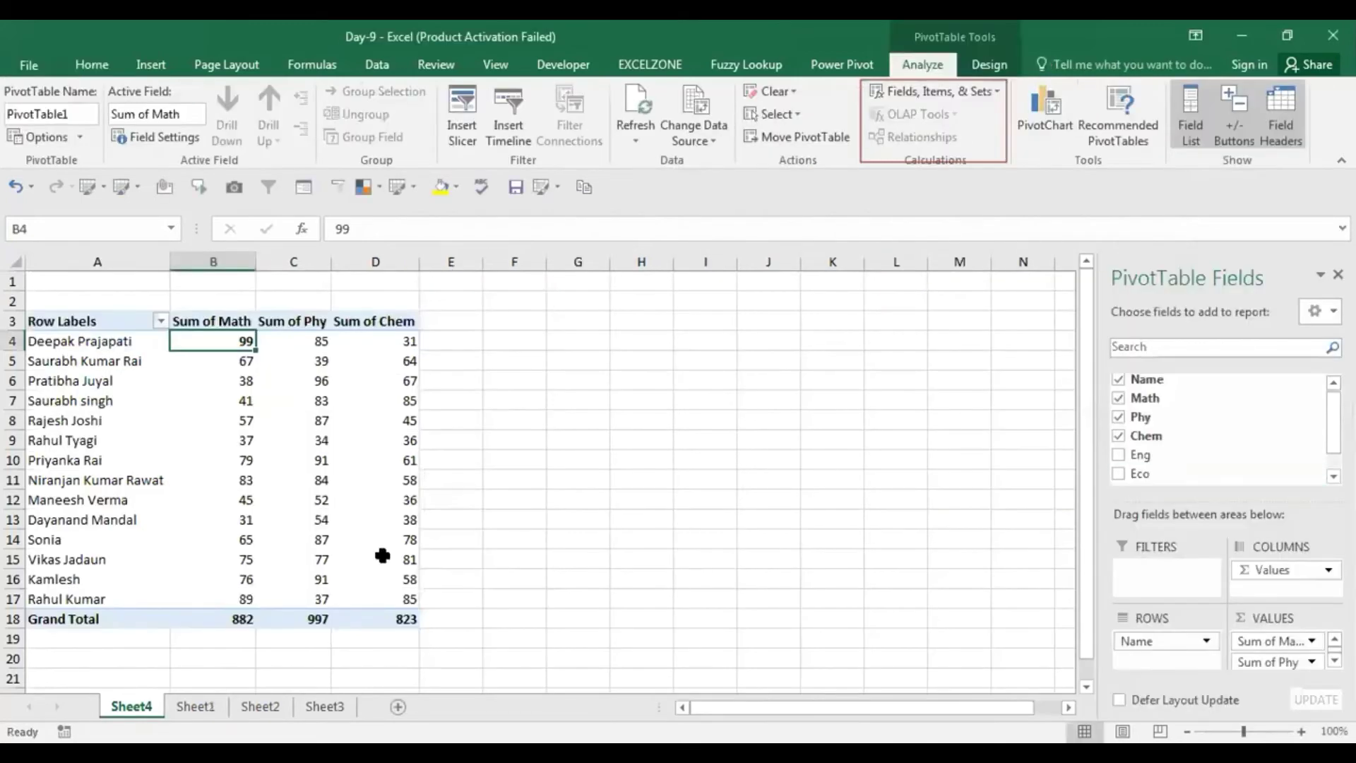
Step: Highlight the two newly added student rows, 16 and 17, of the pivot table with yellow fill
{"action": "left_click", "coordinate": [66, 591]}
{"action": "left_click", "coordinate": [66, 587]}
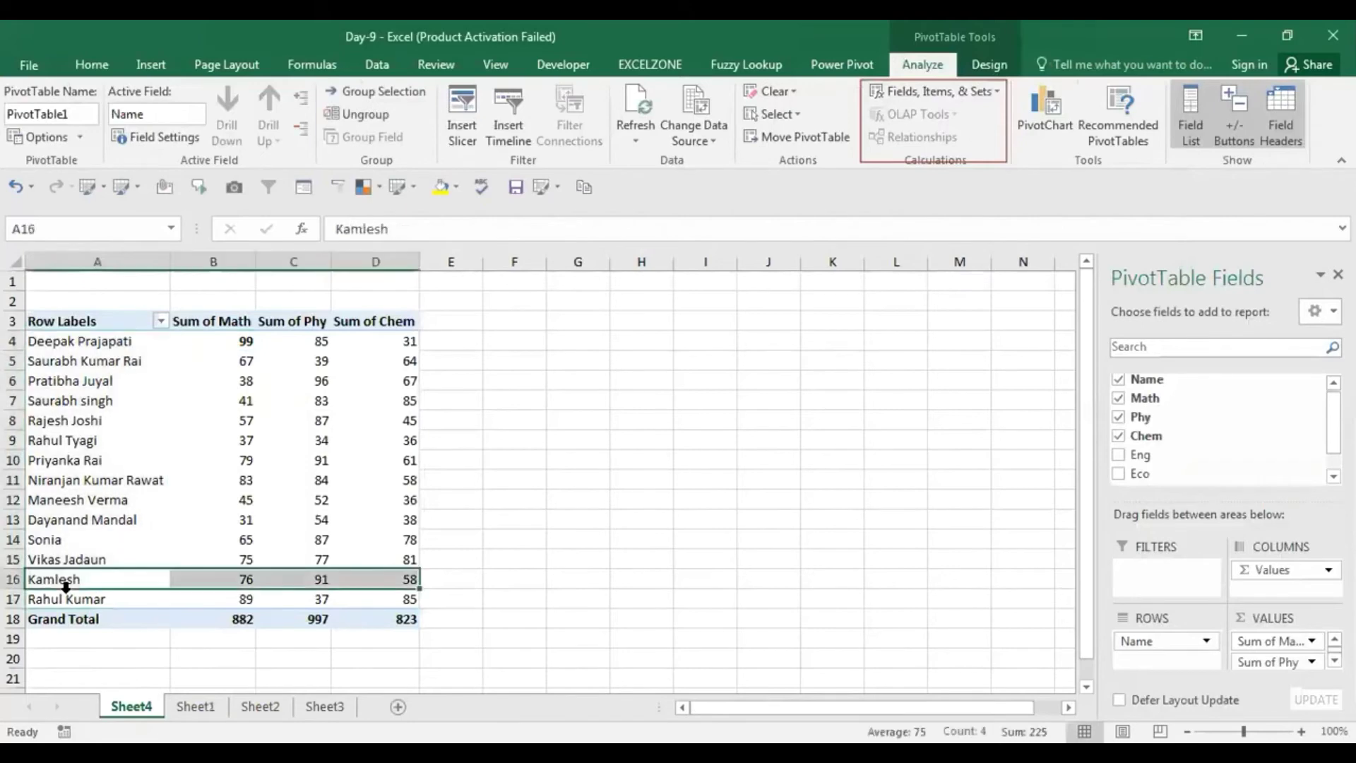
{"action": "left_click_drag", "start_coordinate": [66, 586], "coordinate": [65, 600]}
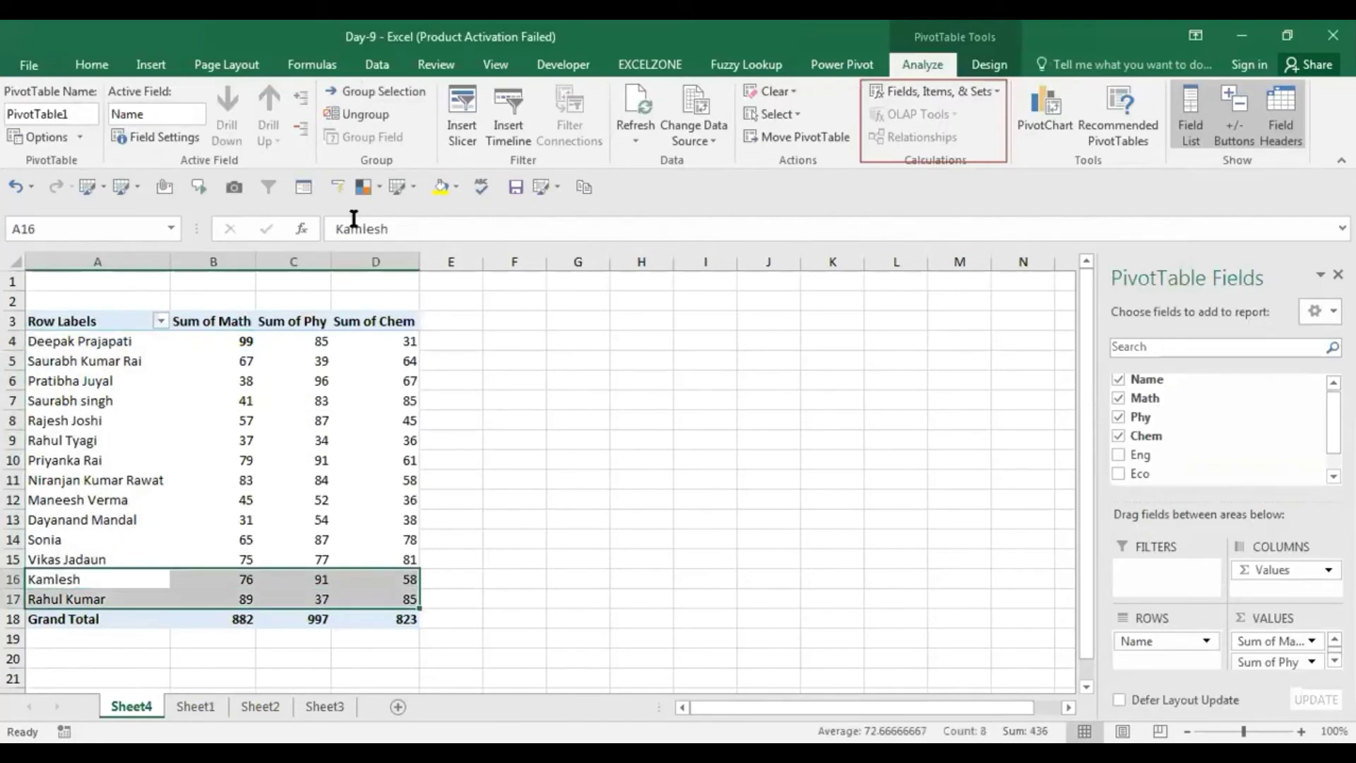
{"action": "left_click", "coordinate": [442, 189]}
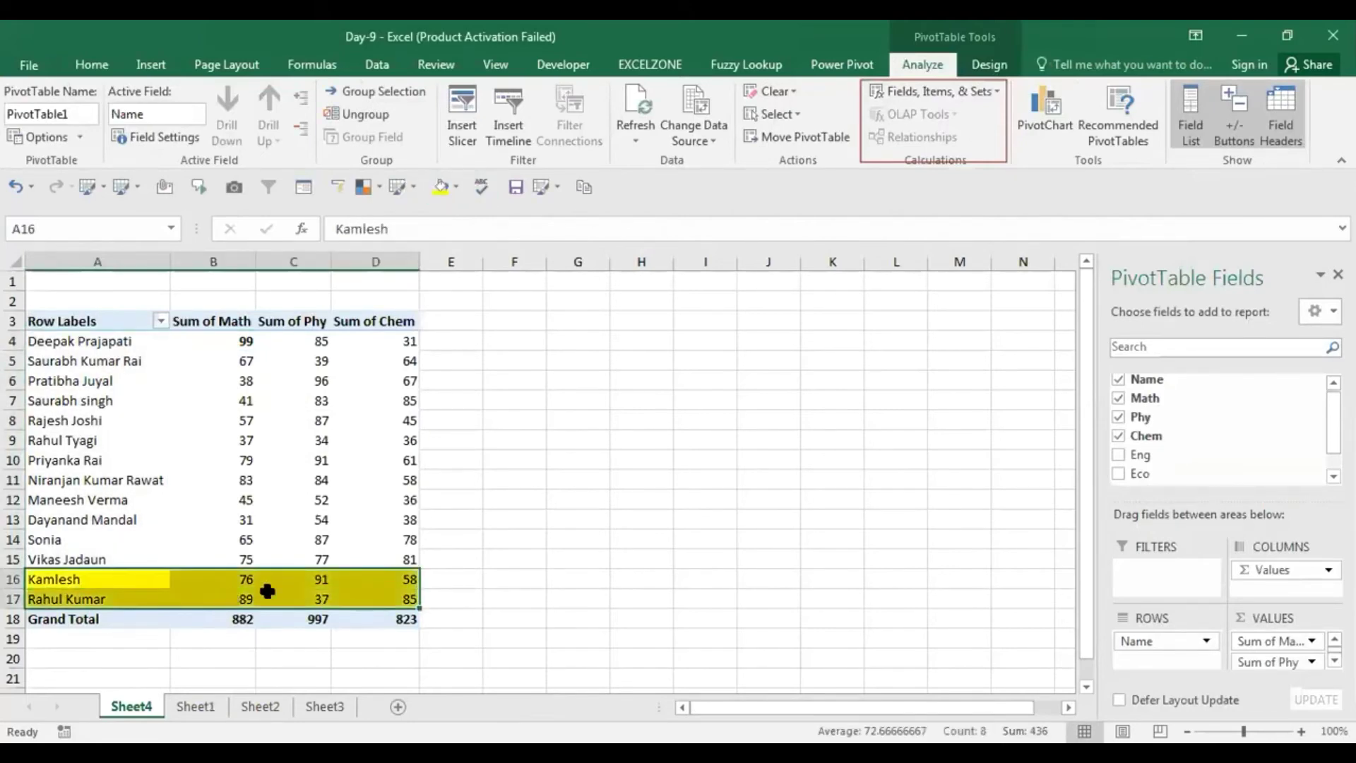
{"action": "left_click", "coordinate": [487, 600]}
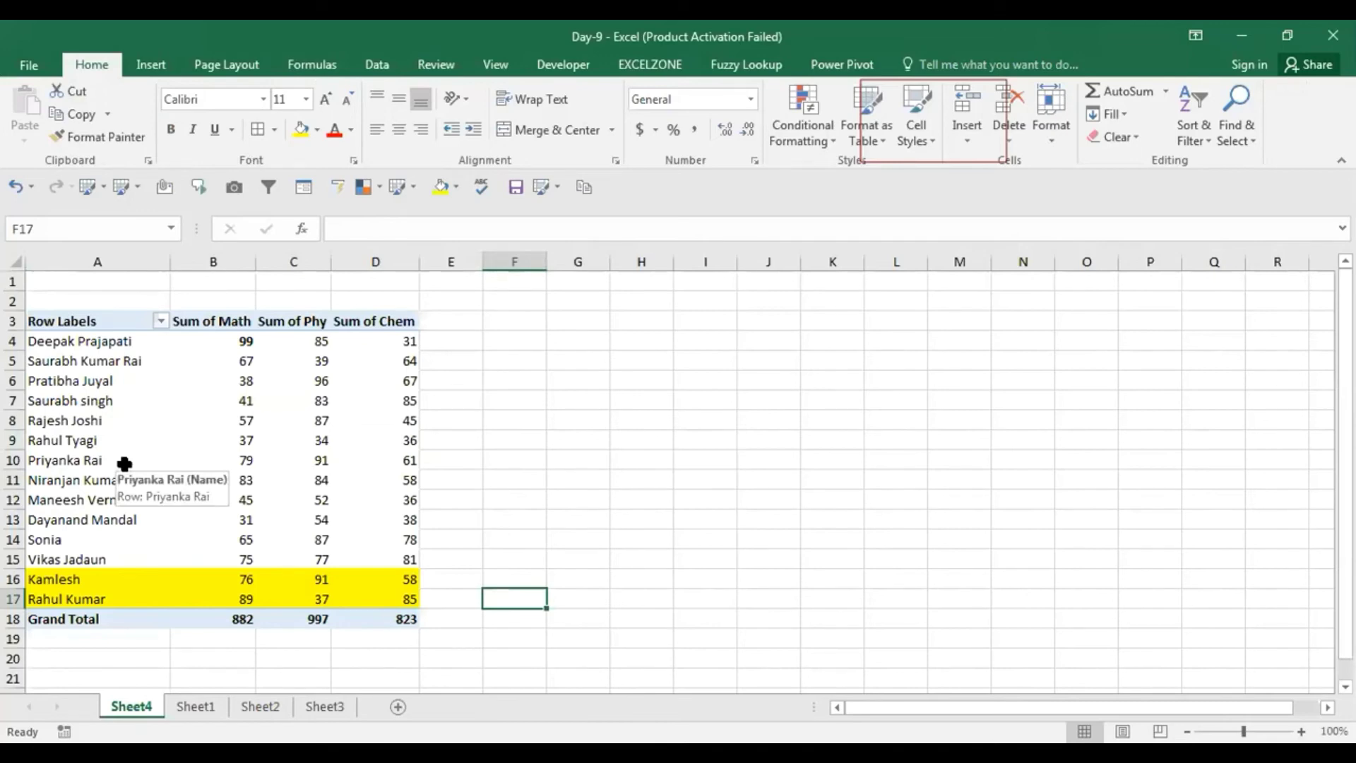
Step: Compare the pivot table on Sheet4 with its source data on Sheet1 and examine the Change Data Source options
{"action": "left_click", "coordinate": [196, 705]}
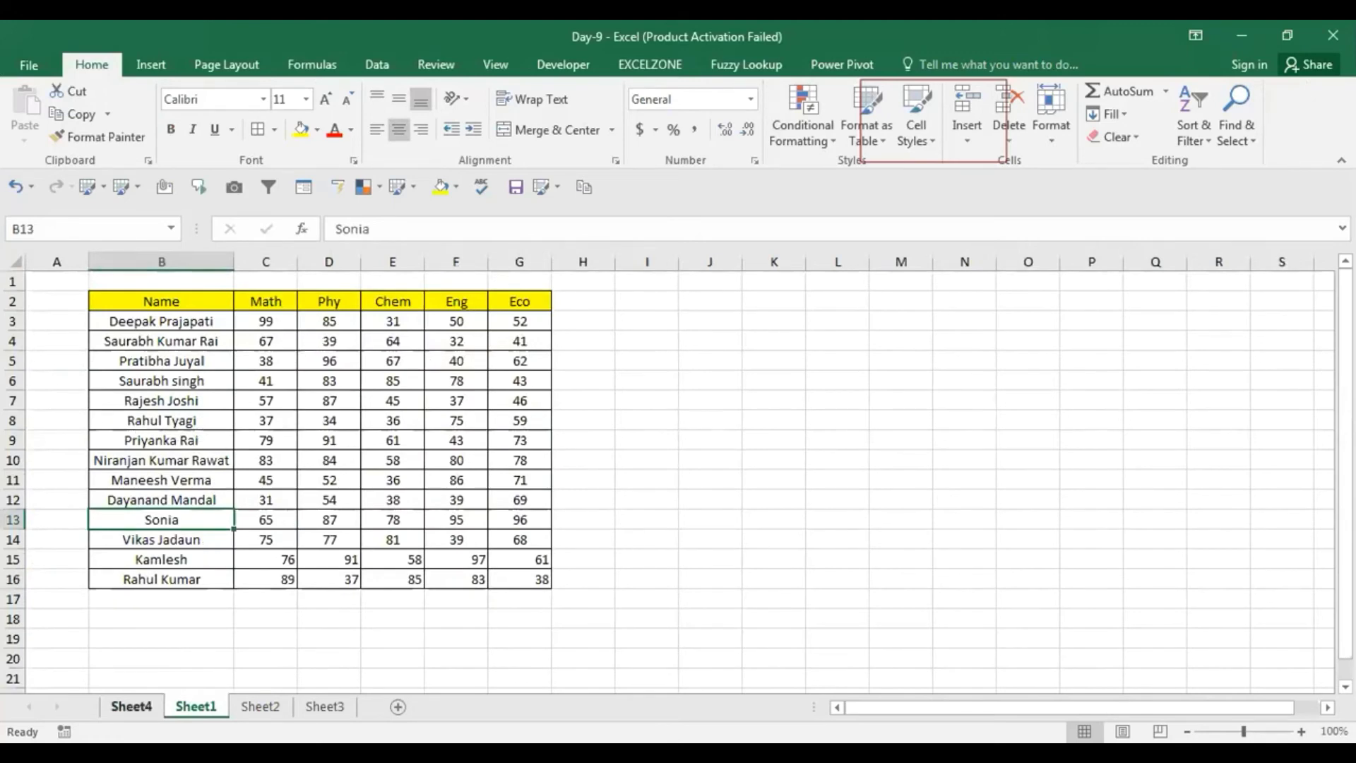
{"action": "left_click", "coordinate": [132, 706]}
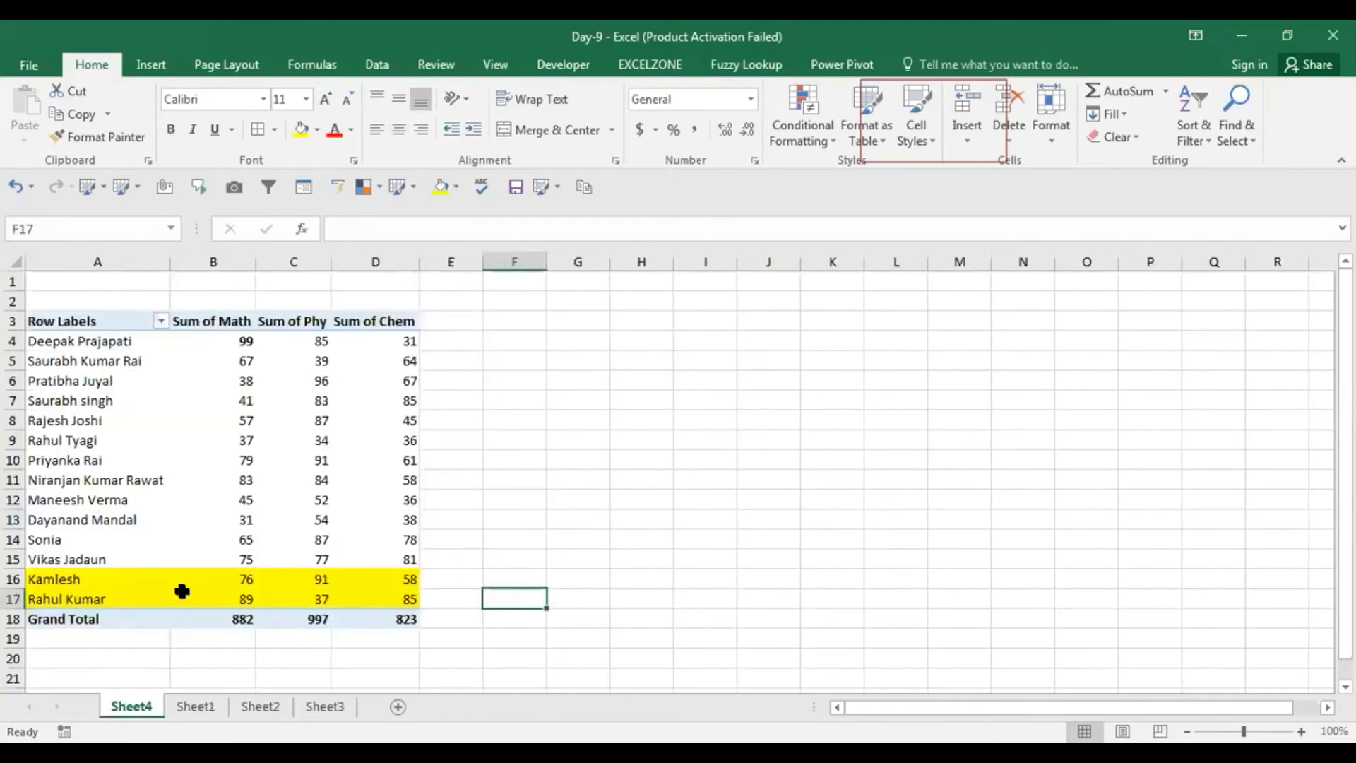
{"action": "left_click", "coordinate": [213, 504]}
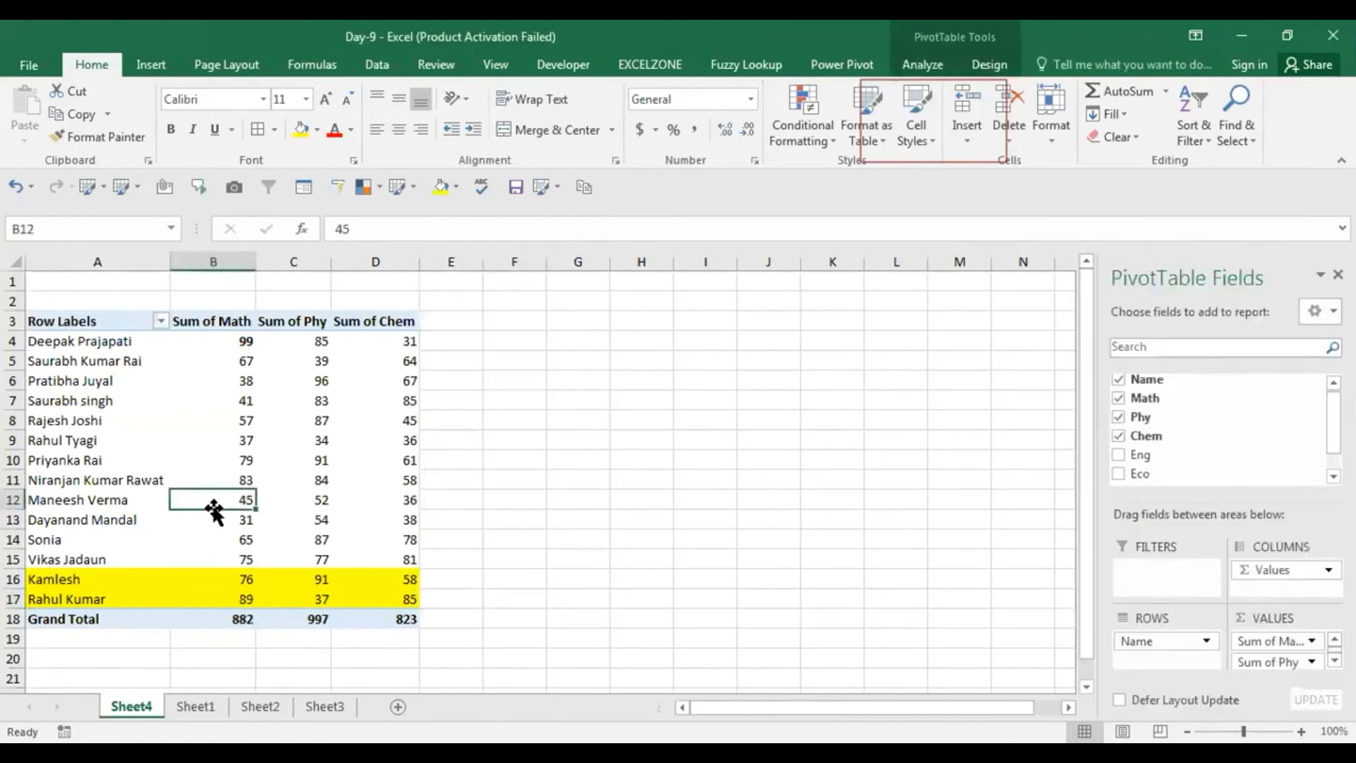
{"action": "left_click_drag", "start_coordinate": [213, 507], "coordinate": [420, 363]}
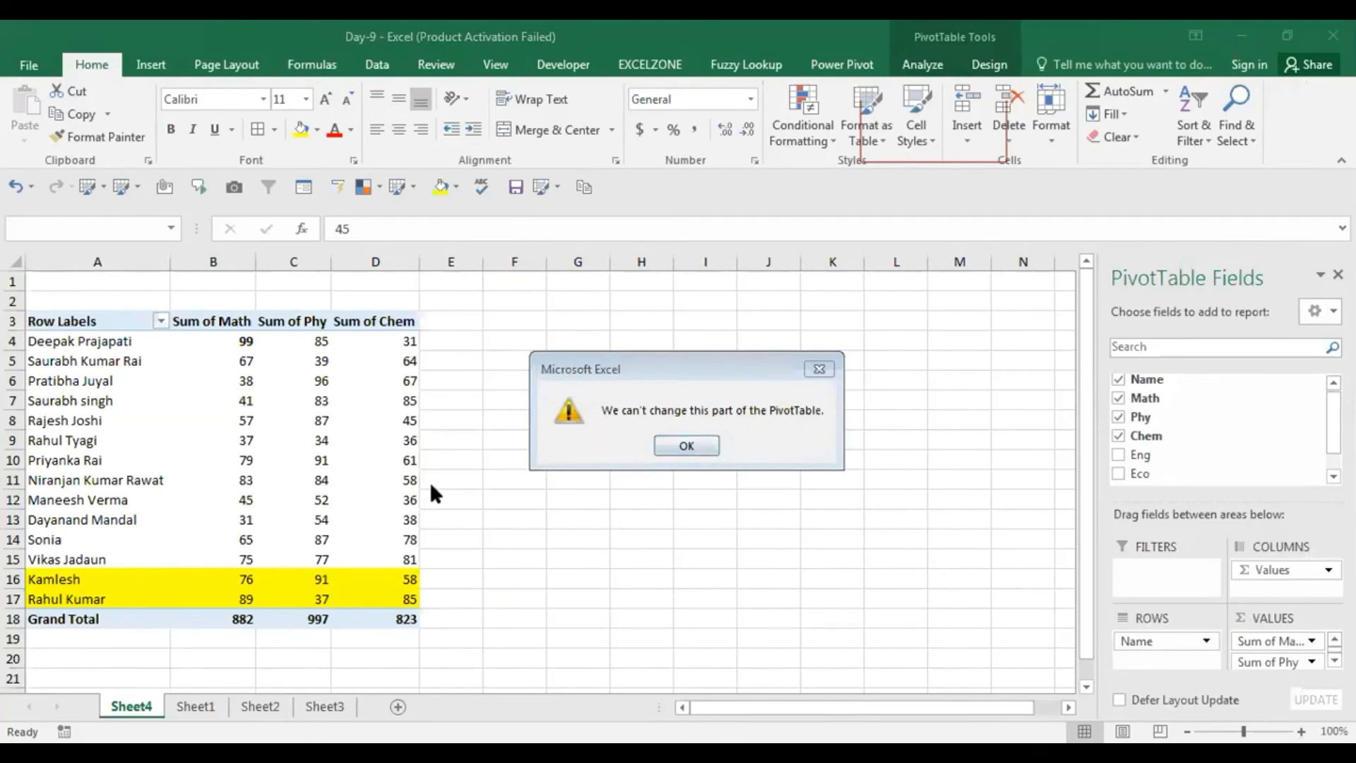
{"action": "left_click", "coordinate": [689, 445]}
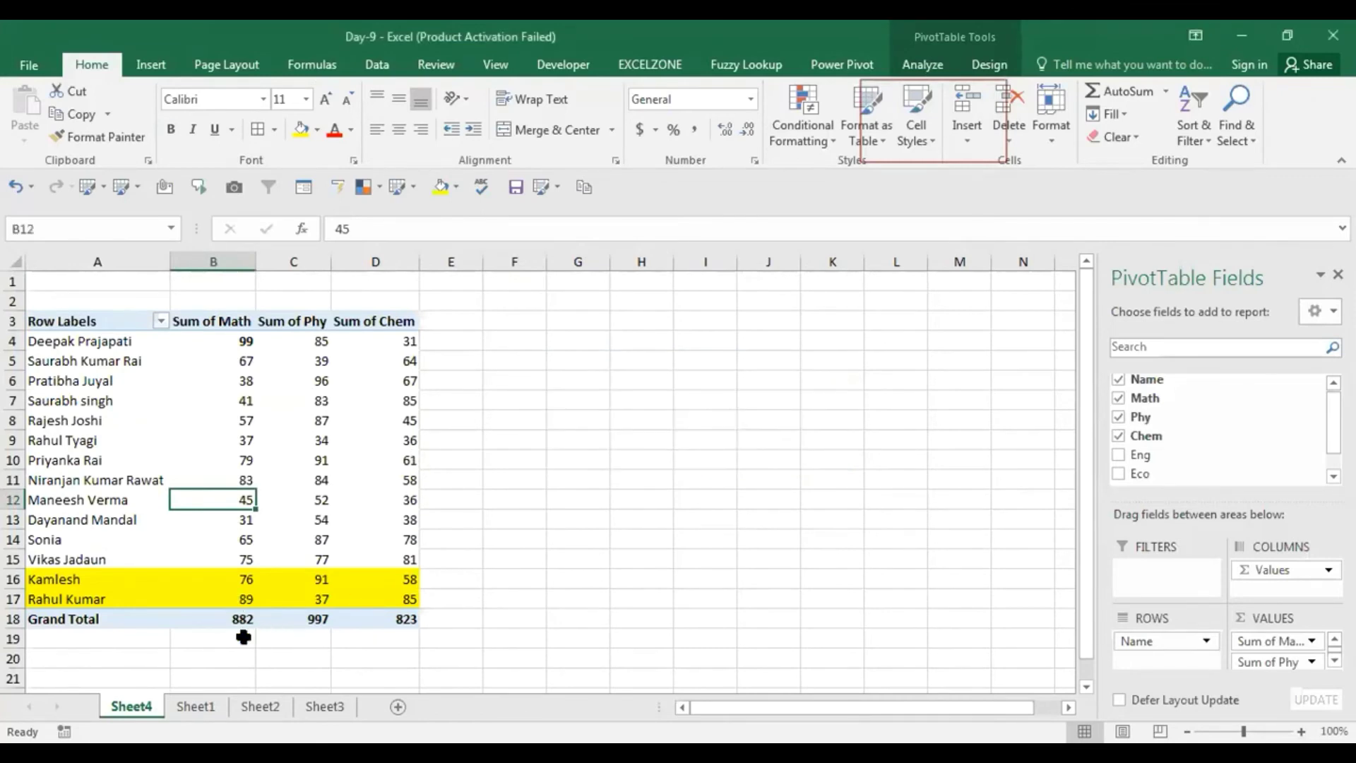
{"action": "left_click", "coordinate": [198, 706]}
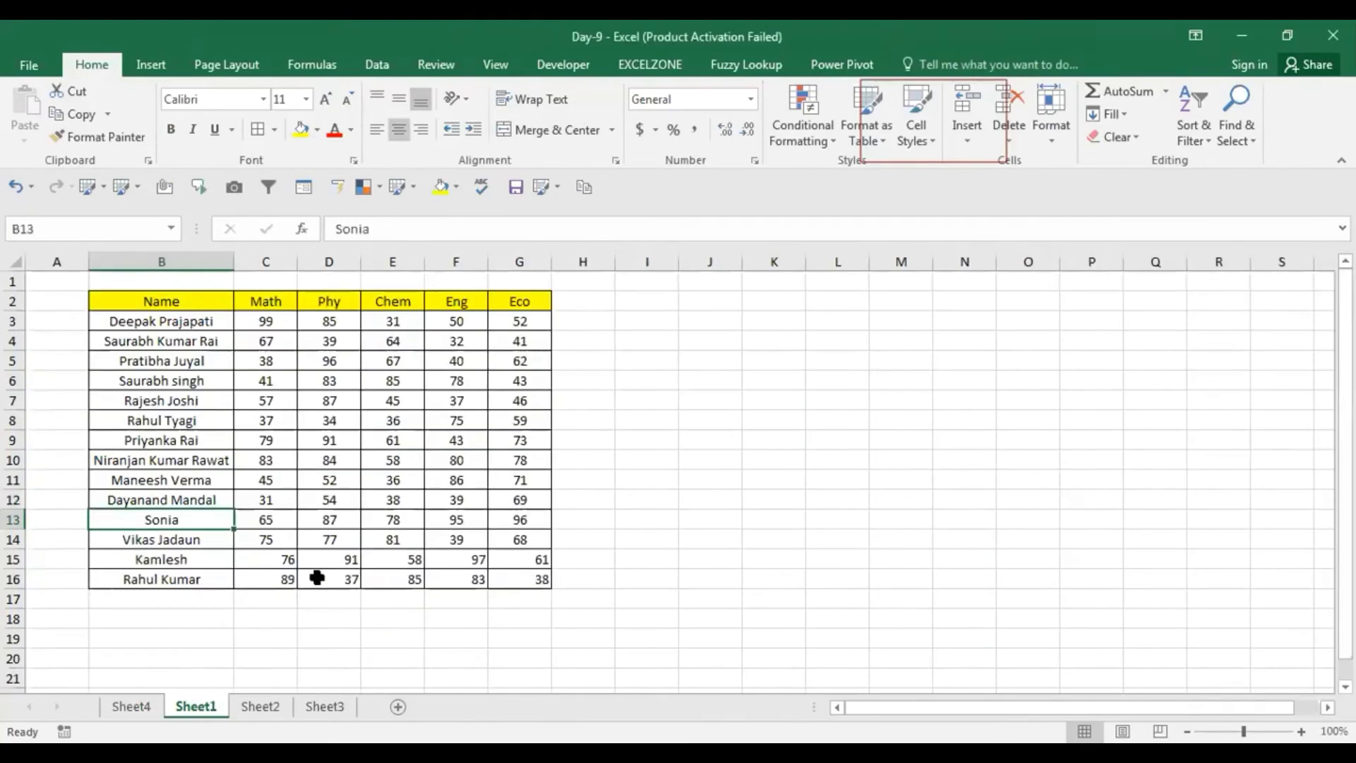
{"action": "key", "text": "ctrl+Page_Up"}
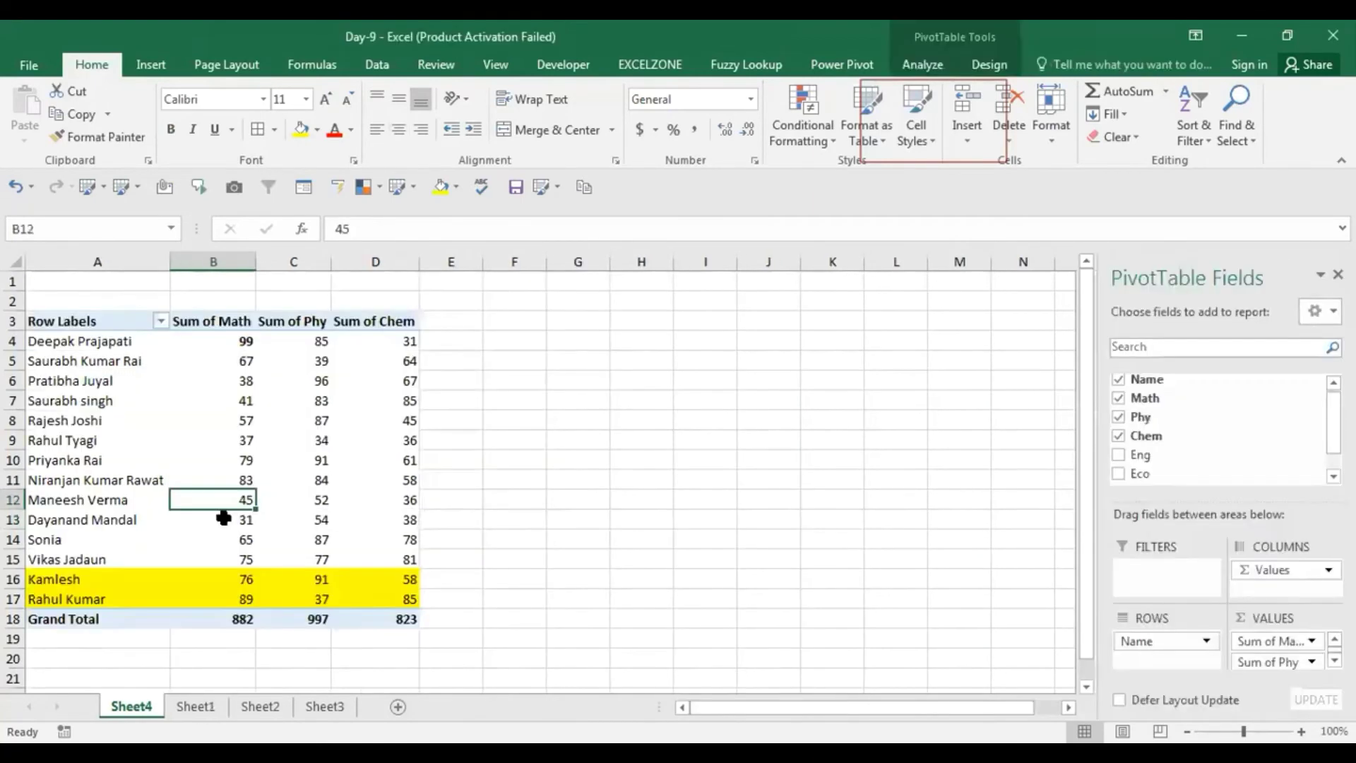
{"action": "left_click", "coordinate": [903, 71]}
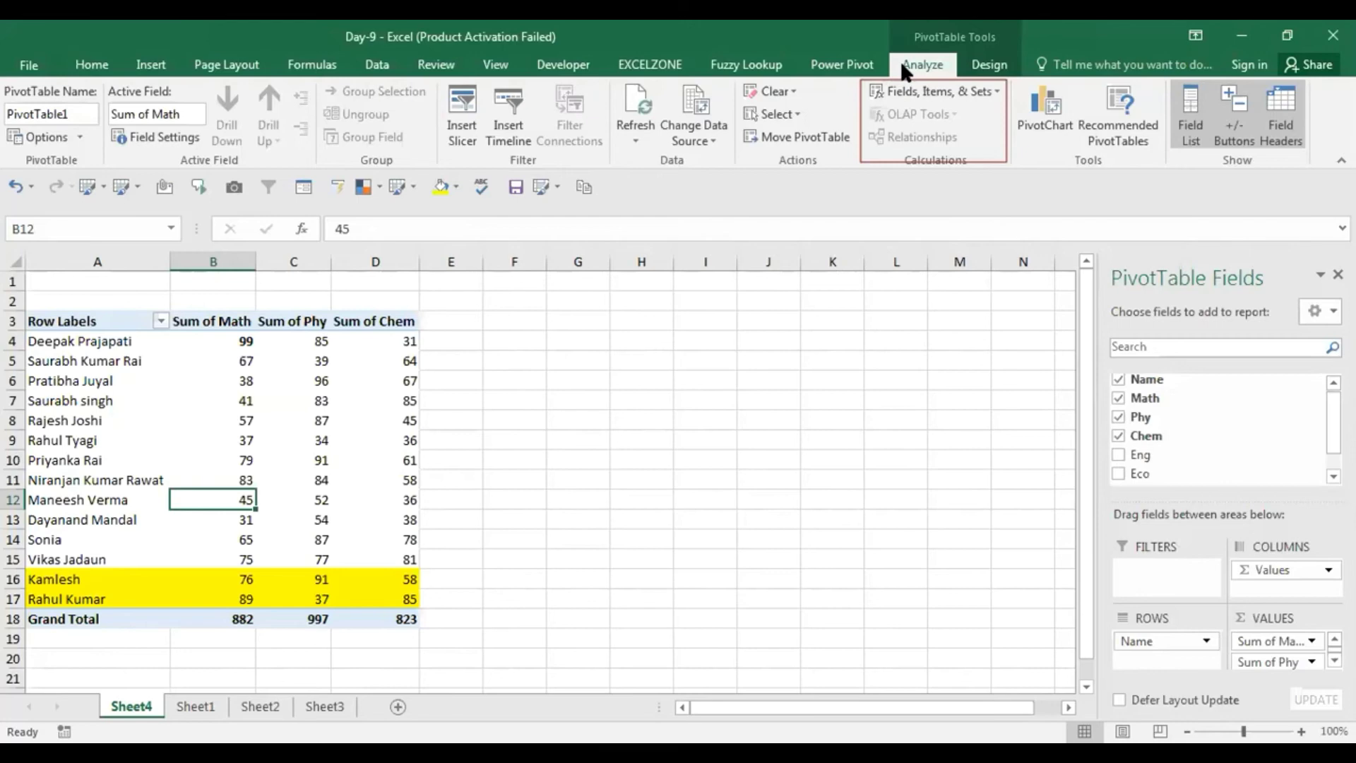
{"action": "left_click", "coordinate": [706, 135]}
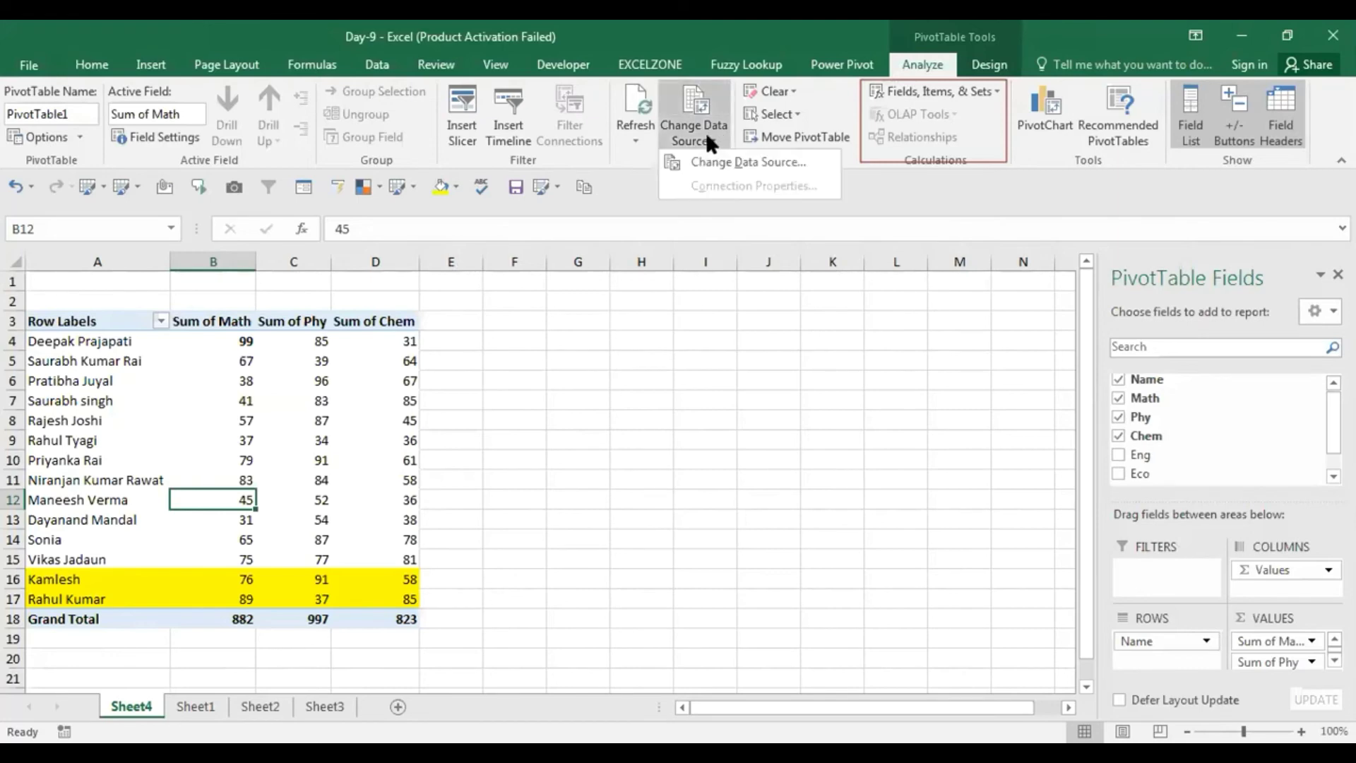
{"action": "left_click", "coordinate": [269, 464]}
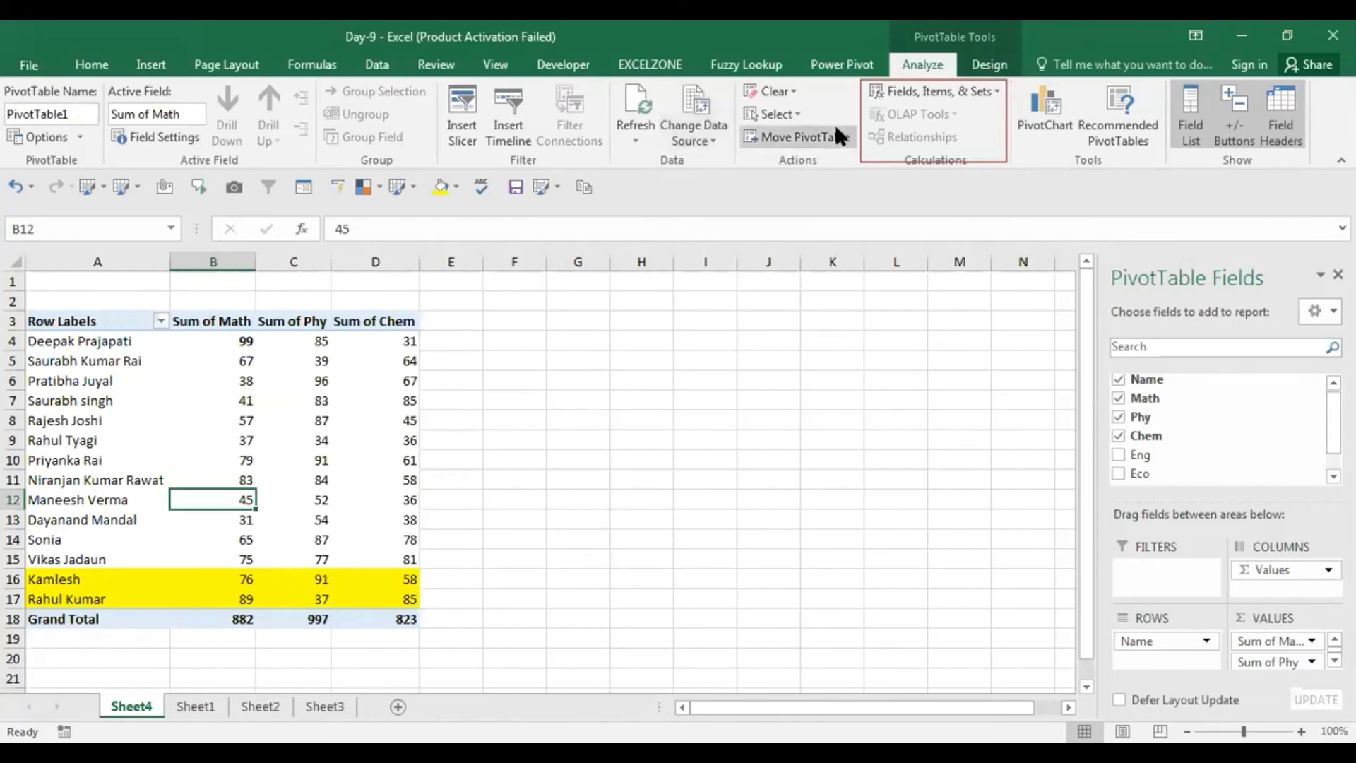
Step: Clear all fields from the pivot table on Sheet4 with Clear All, and undo the clearing
{"action": "left_click", "coordinate": [796, 98]}
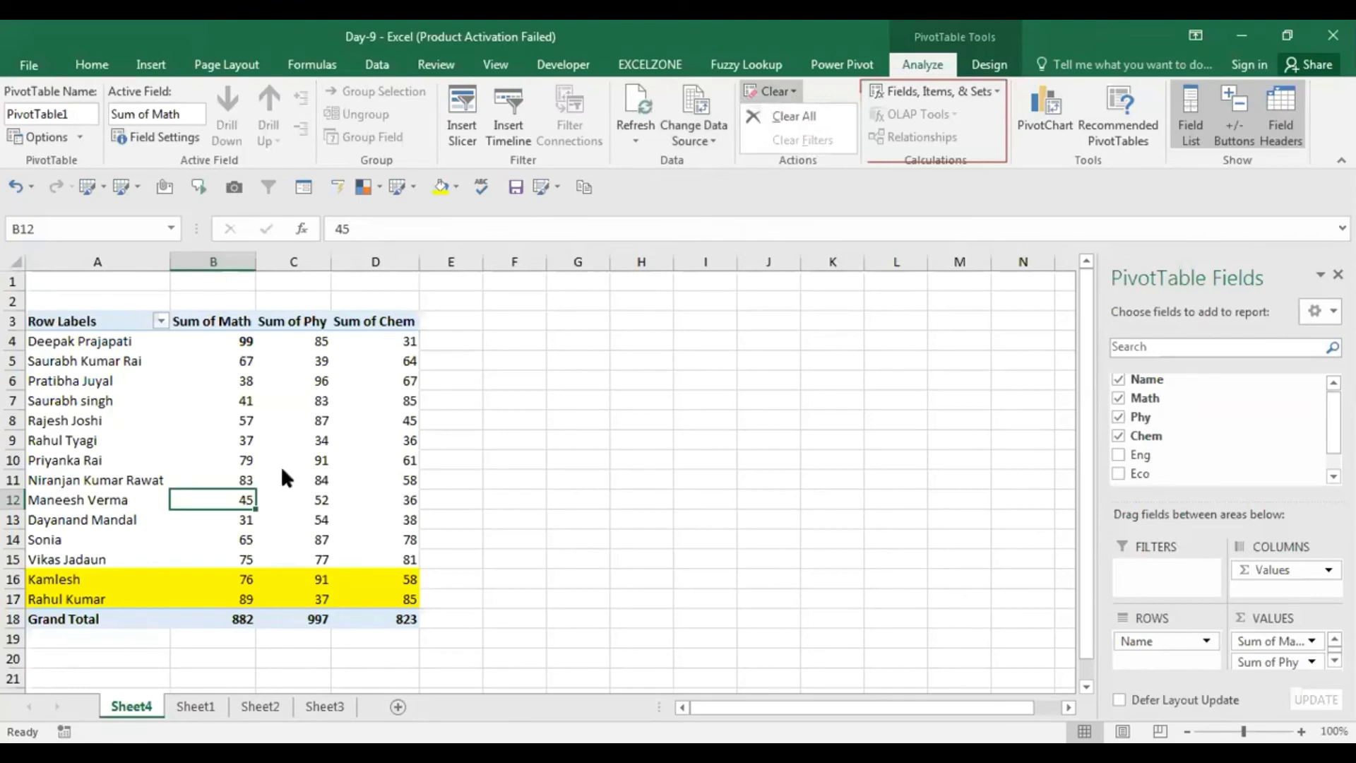
{"action": "mouse_move", "coordinate": [282, 470]}
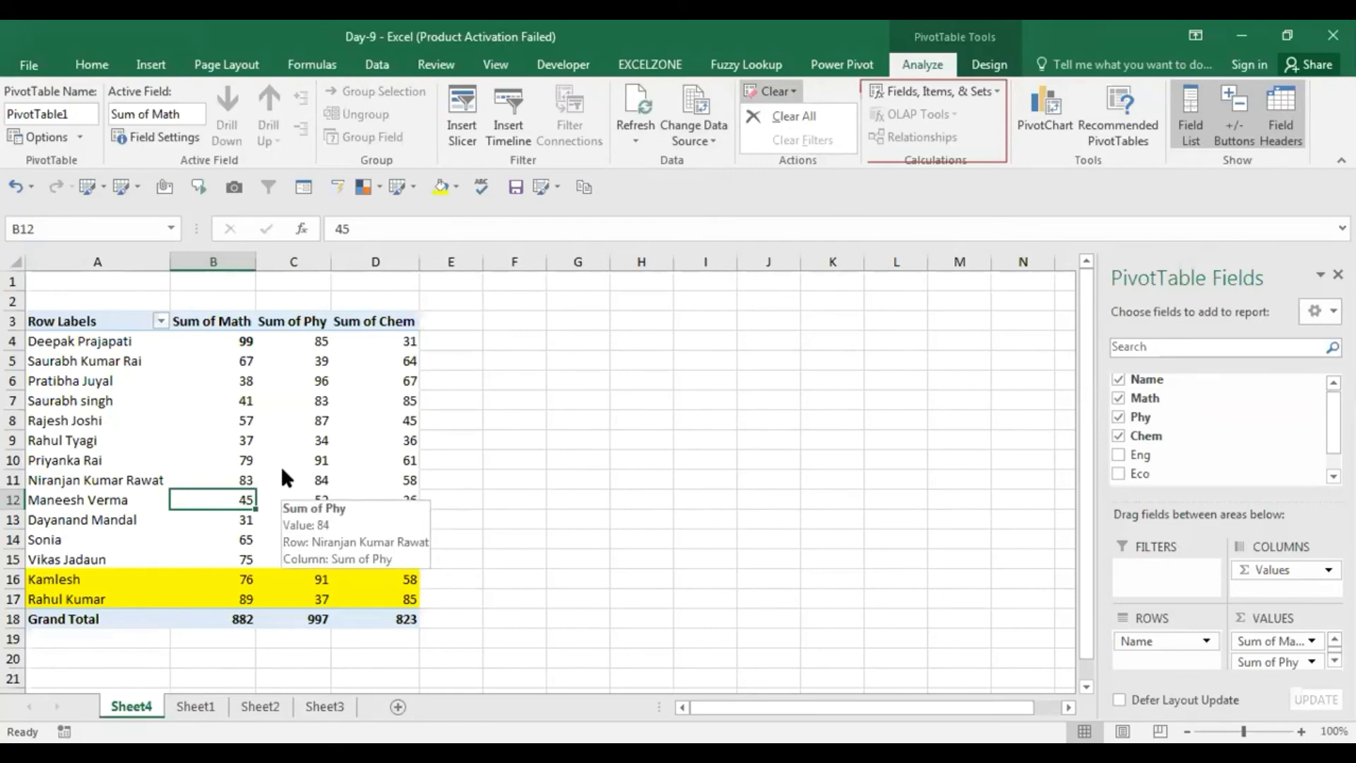
{"action": "left_click", "coordinate": [783, 118]}
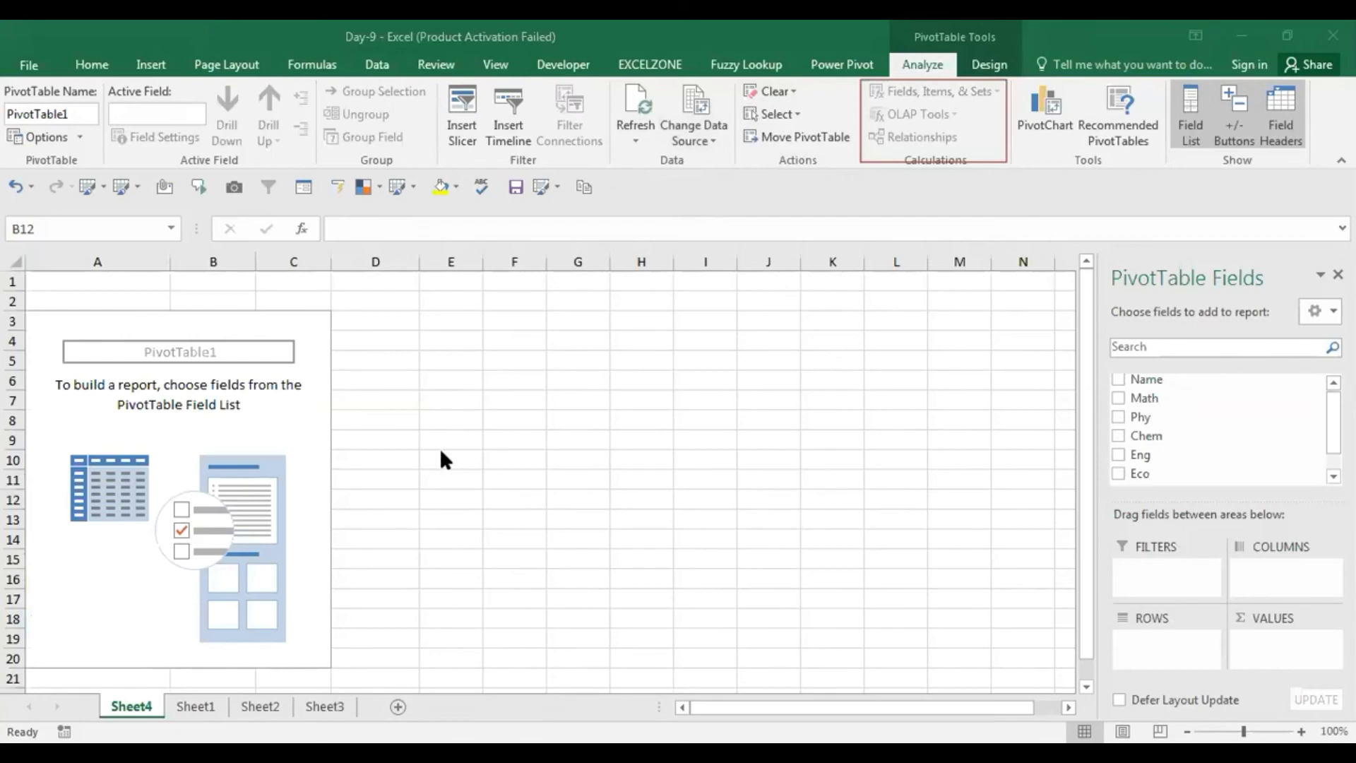
{"action": "key", "text": "ctrl+z"}
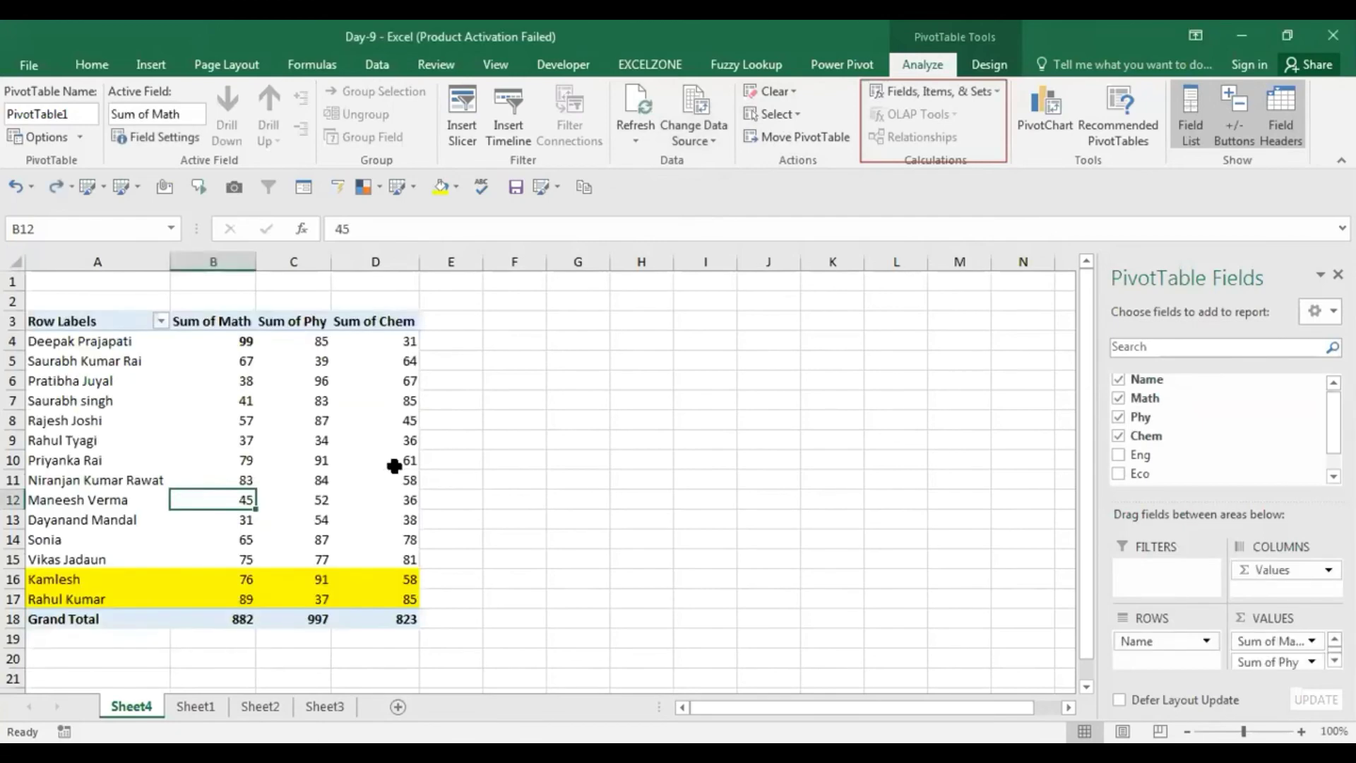
{"action": "left_click", "coordinate": [620, 418]}
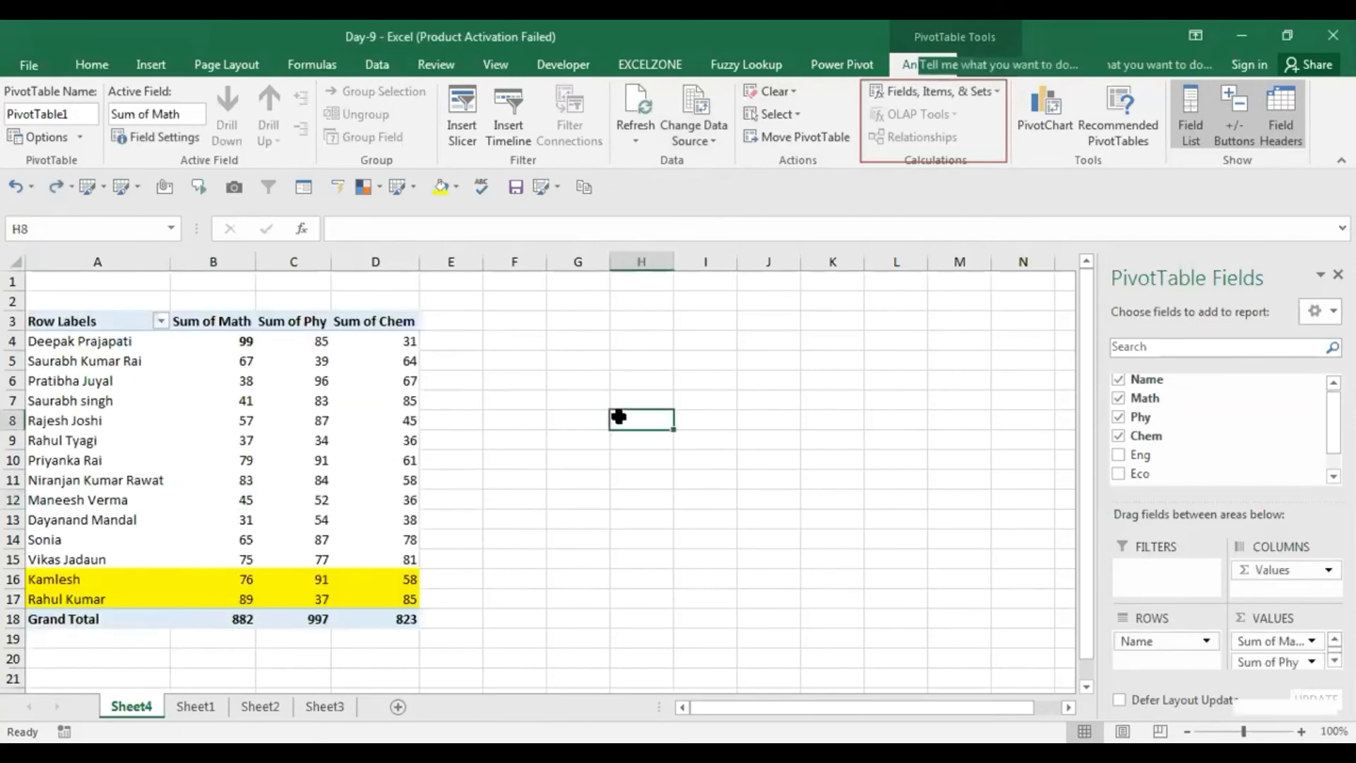
{"action": "left_click", "coordinate": [241, 462]}
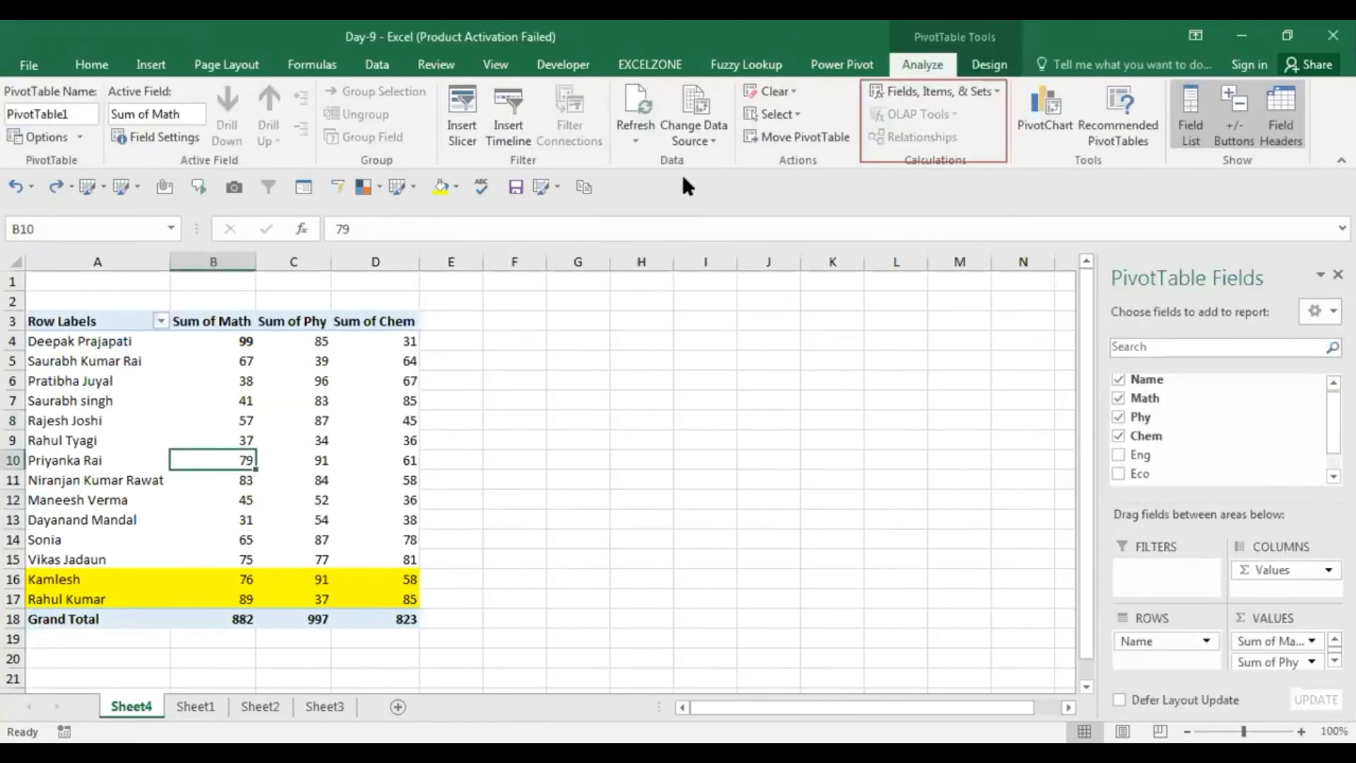
{"action": "left_click", "coordinate": [773, 91]}
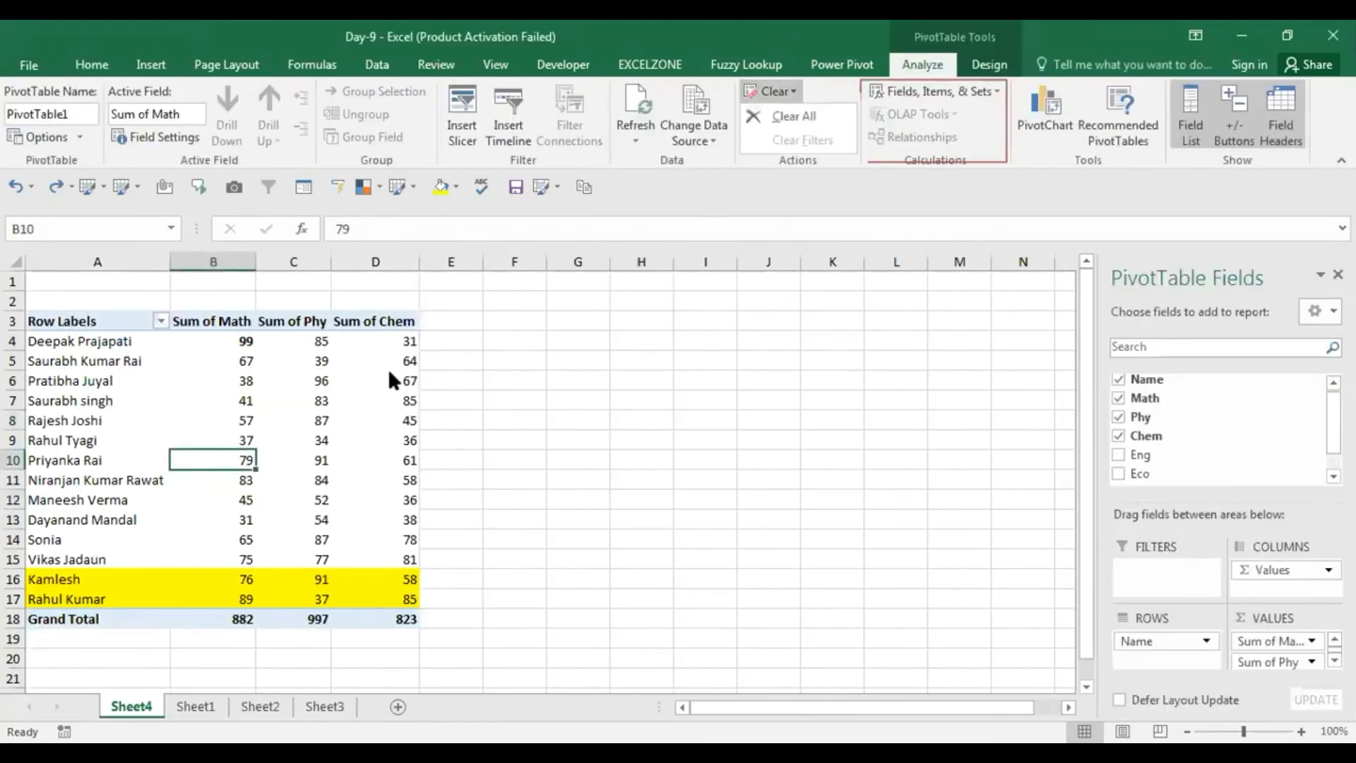
{"action": "left_click", "coordinate": [735, 194]}
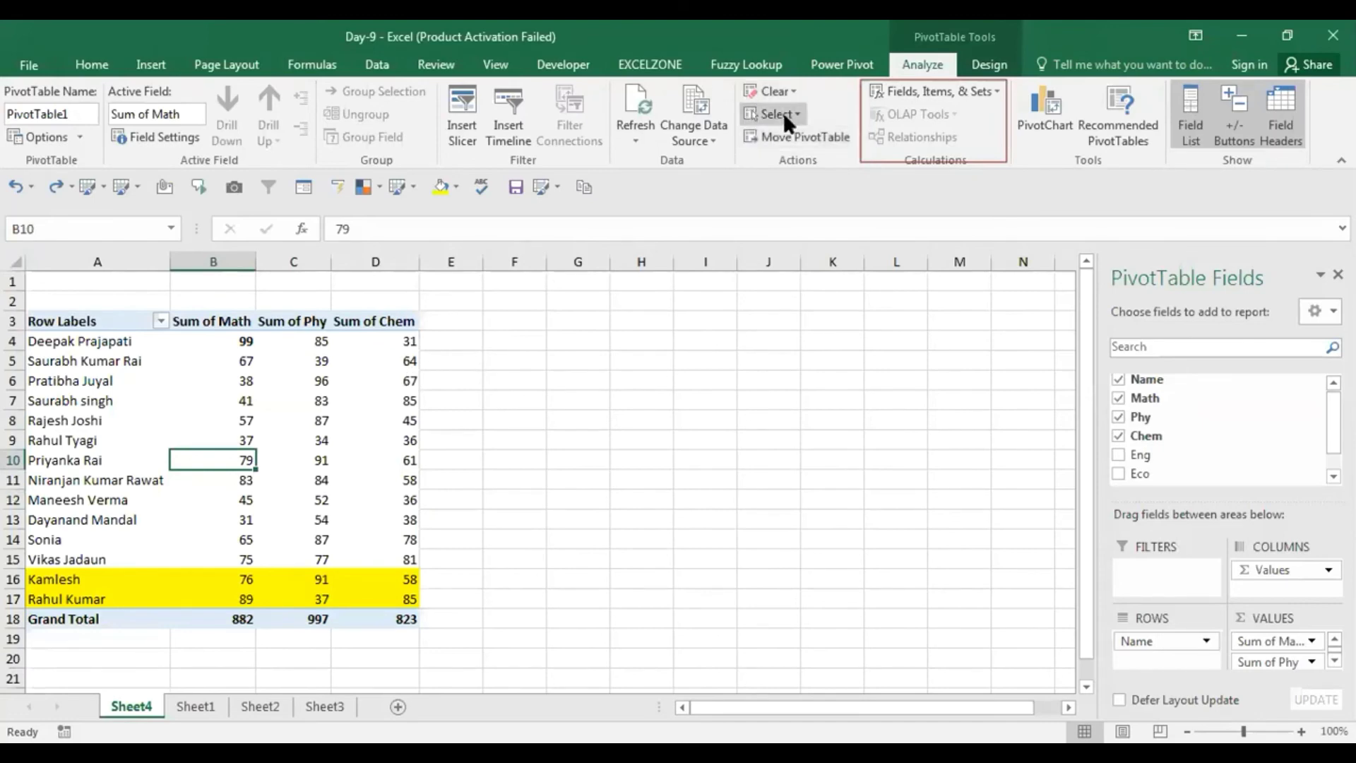
Step: Select the entire PivotTable through the Select action and examine the label and value selection options
{"action": "left_click", "coordinate": [790, 113]}
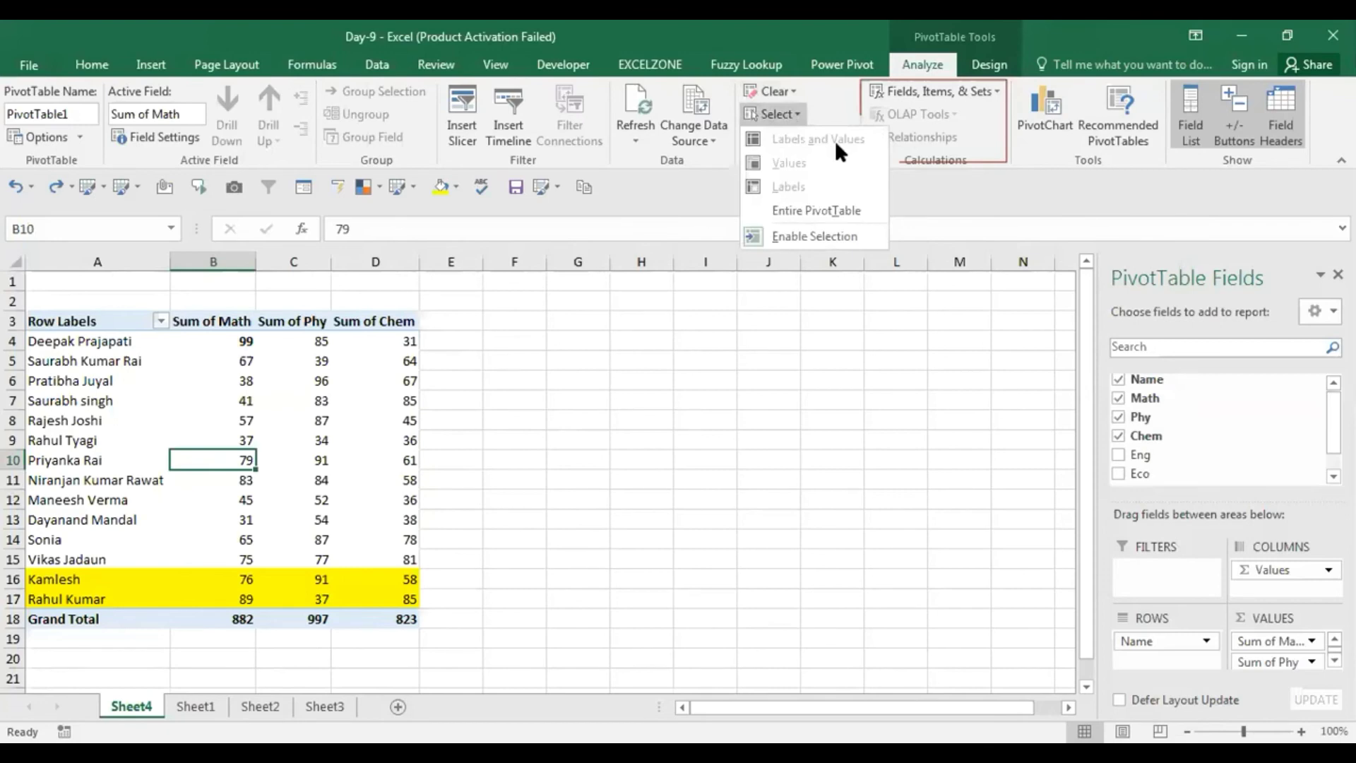
{"action": "left_click", "coordinate": [816, 211]}
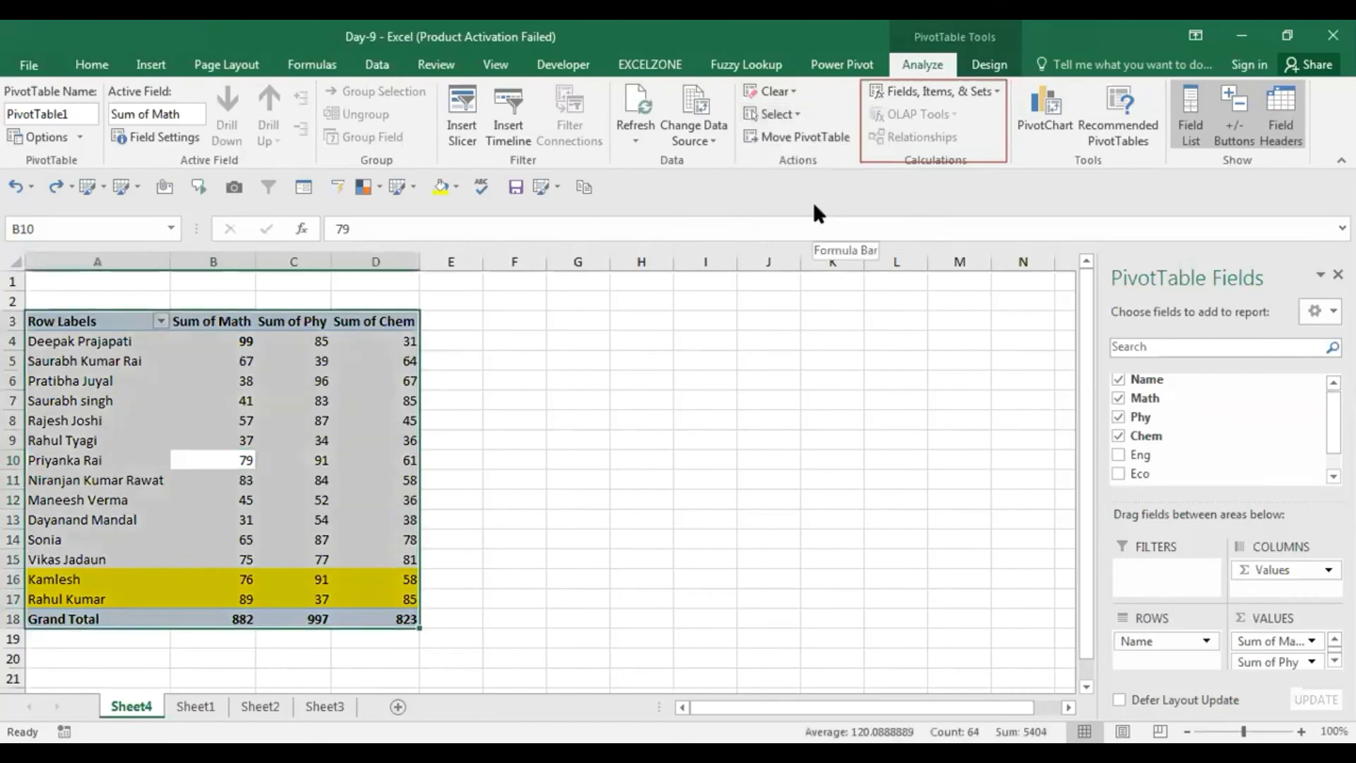
{"action": "left_click", "coordinate": [797, 116]}
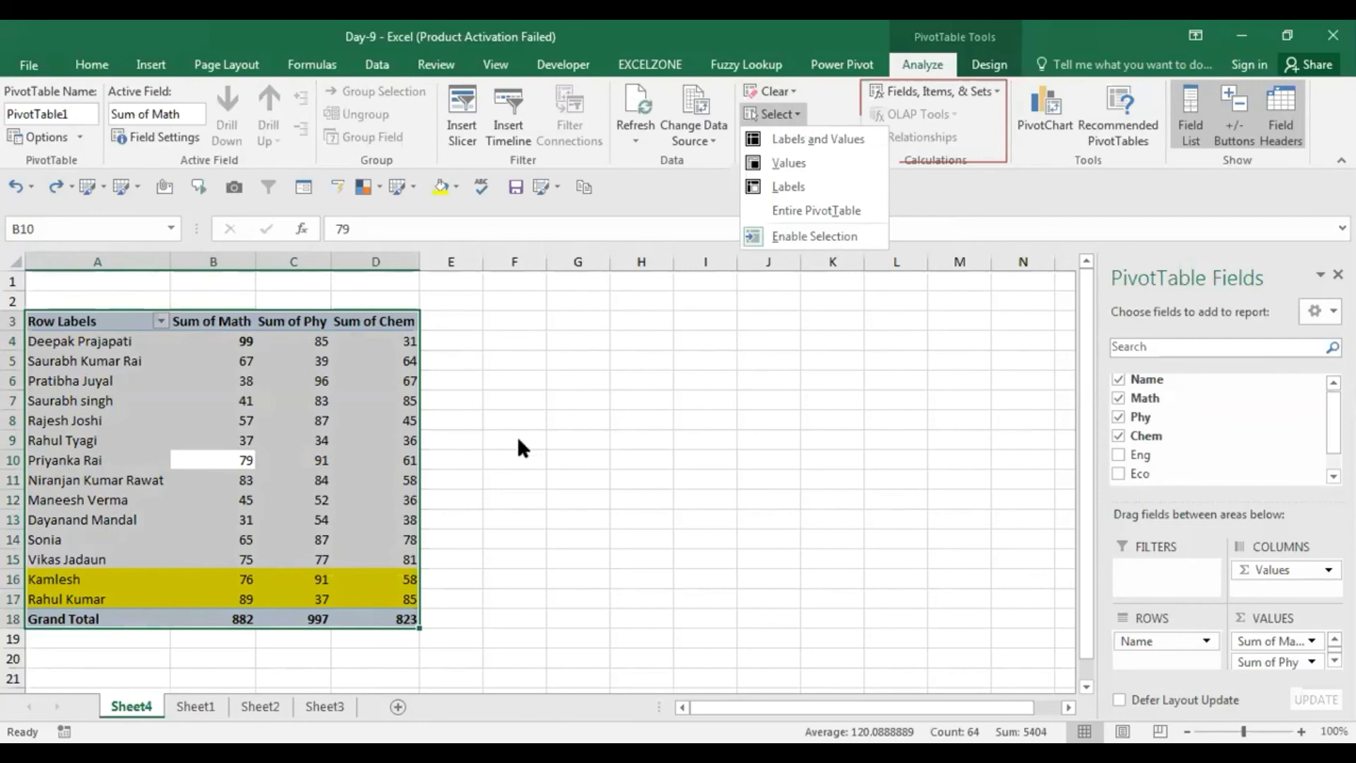
Step: Enter the note "ctrl+a" in cell G9 beside the pivot table
{"action": "left_click", "coordinate": [550, 439]}
{"action": "type", "text": "ct"}
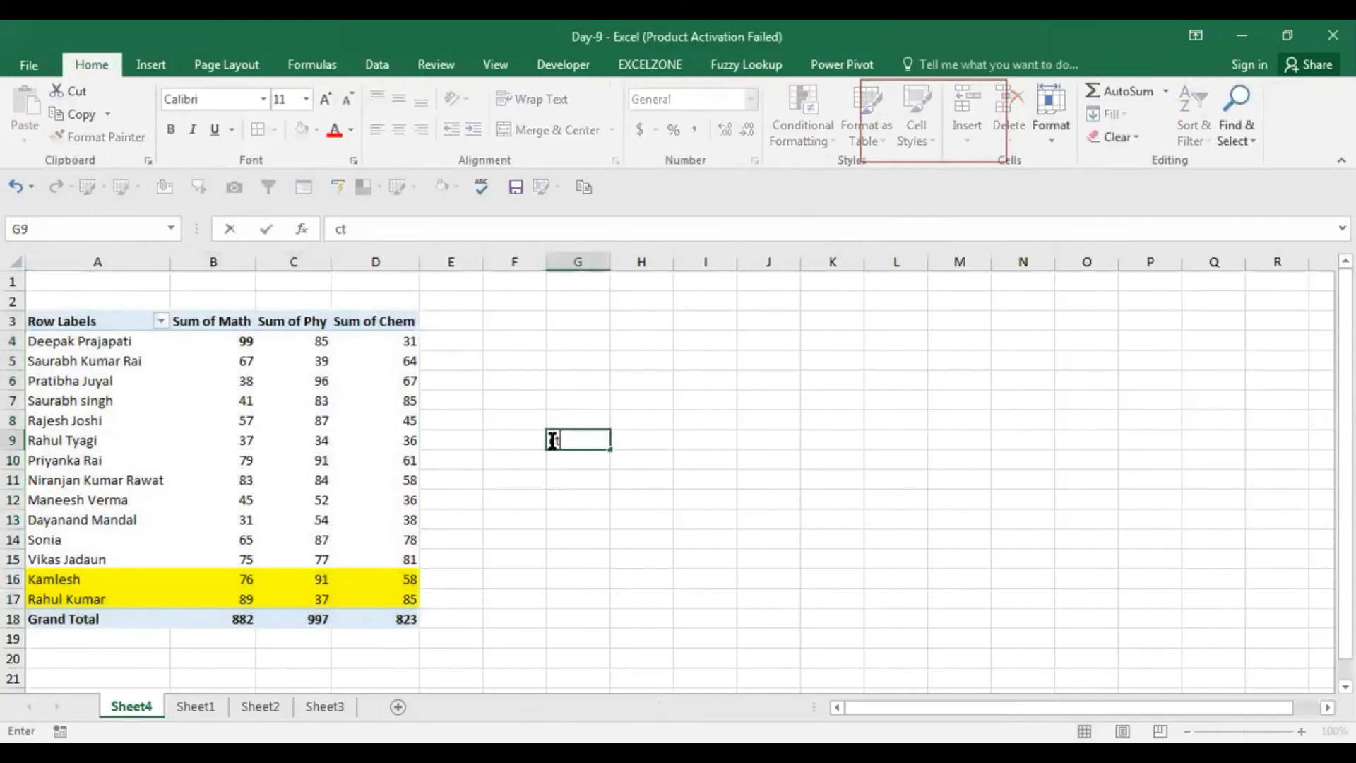
{"action": "type", "text": "rl+a"}
{"action": "key", "text": "Return"}
{"action": "left_click", "coordinate": [549, 440]}
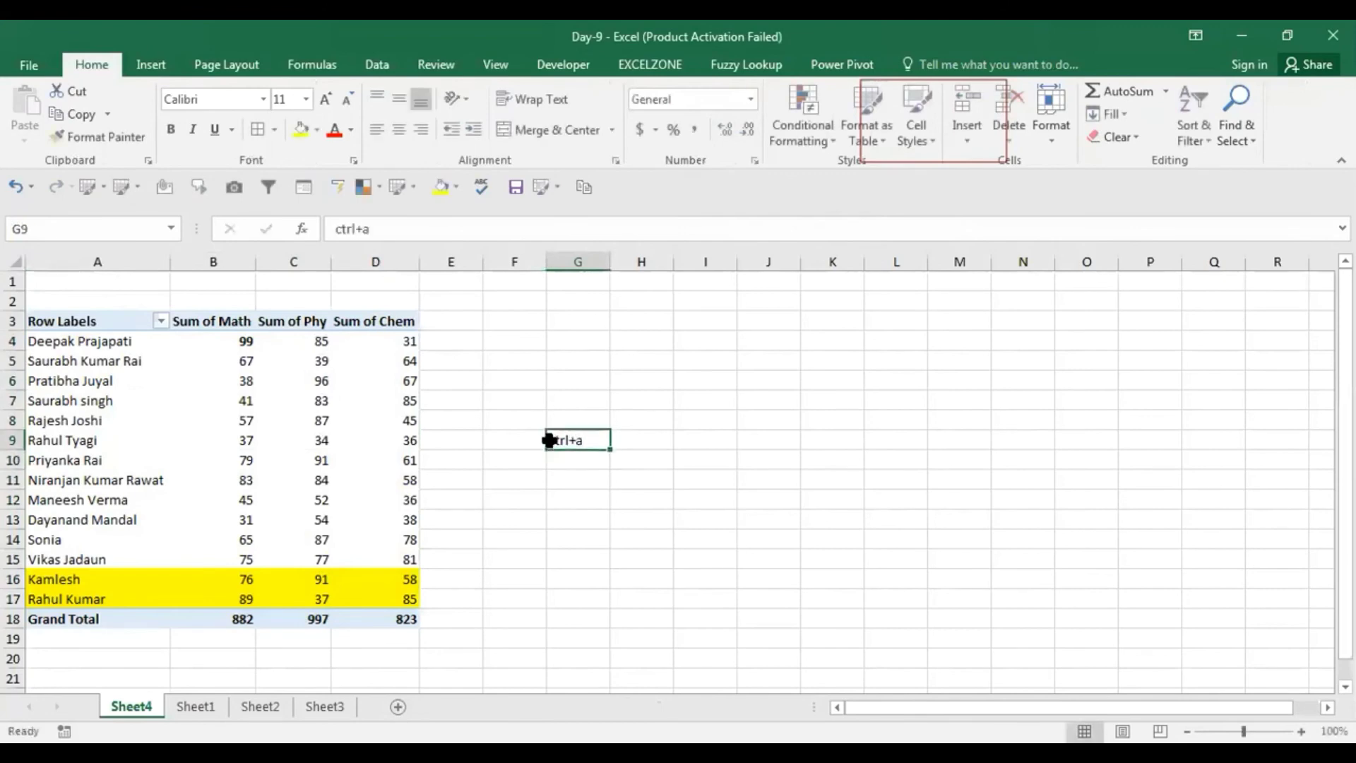
Step: Go to the Row Labels header in A3 and select the whole pivot table range A3:D18
{"action": "key", "text": "Left"}
{"action": "key", "text": "Left"}
{"action": "key", "text": "Left"}
{"action": "key", "text": "Left"}
{"action": "key", "text": "ctrl+Up"}
{"action": "key", "text": "ctrl+Left"}
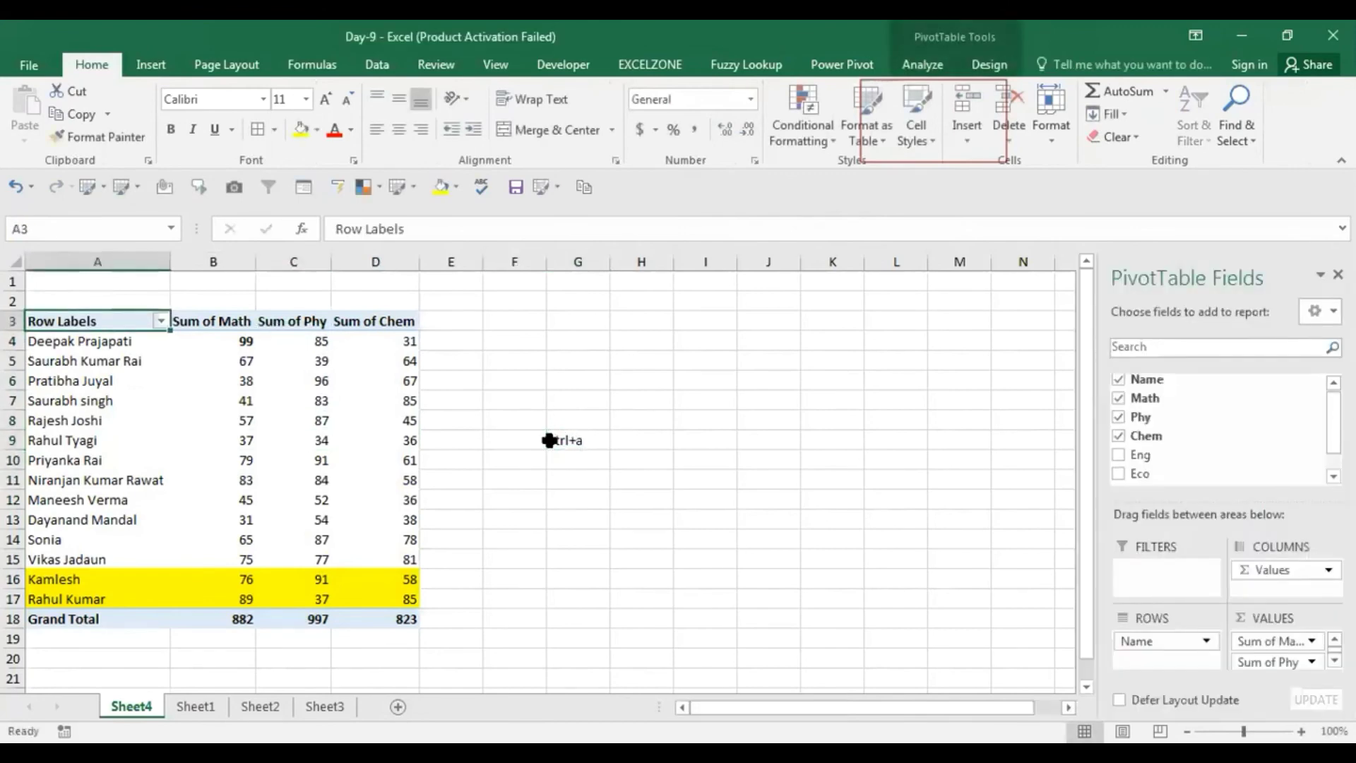
{"action": "key", "text": "ctrl+a"}
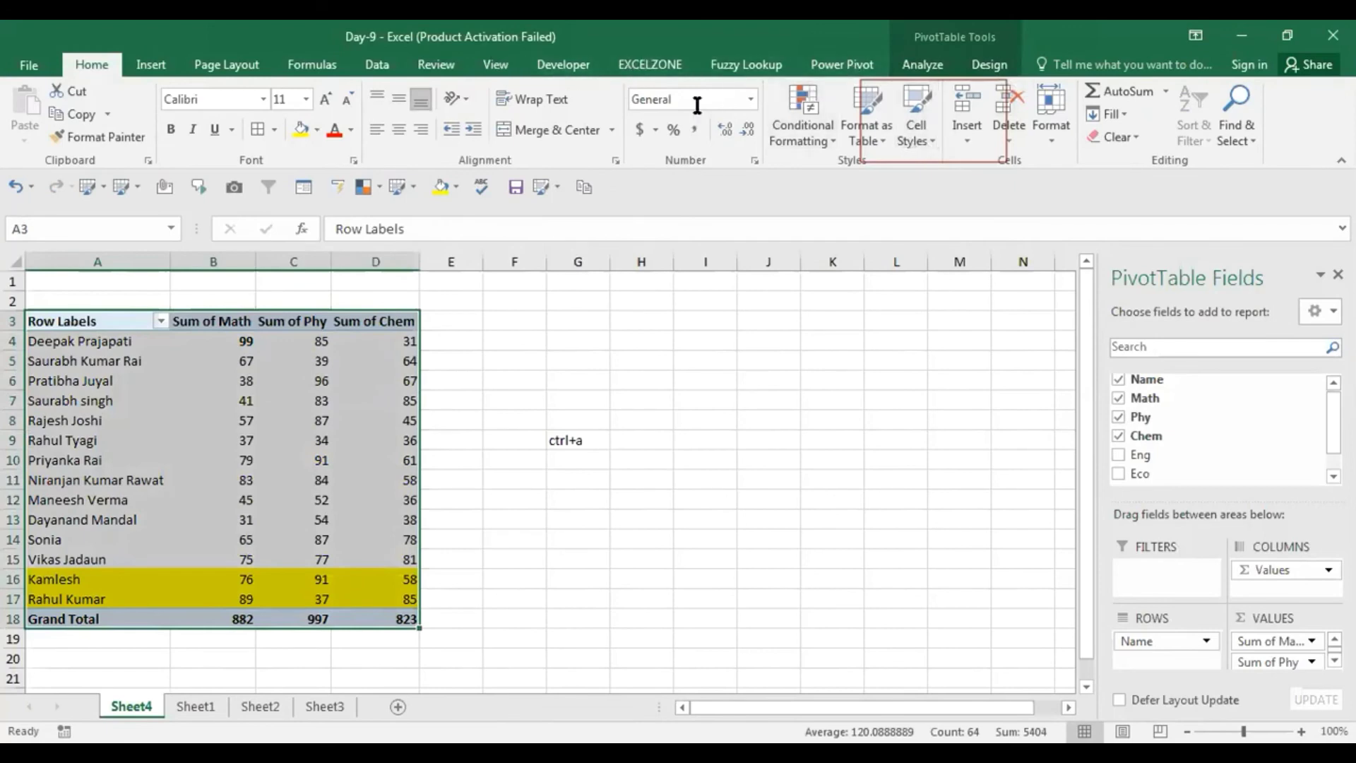
Step: Select the entire PivotTable through the Select action and check the label and value selection options
{"action": "left_click", "coordinate": [151, 64]}
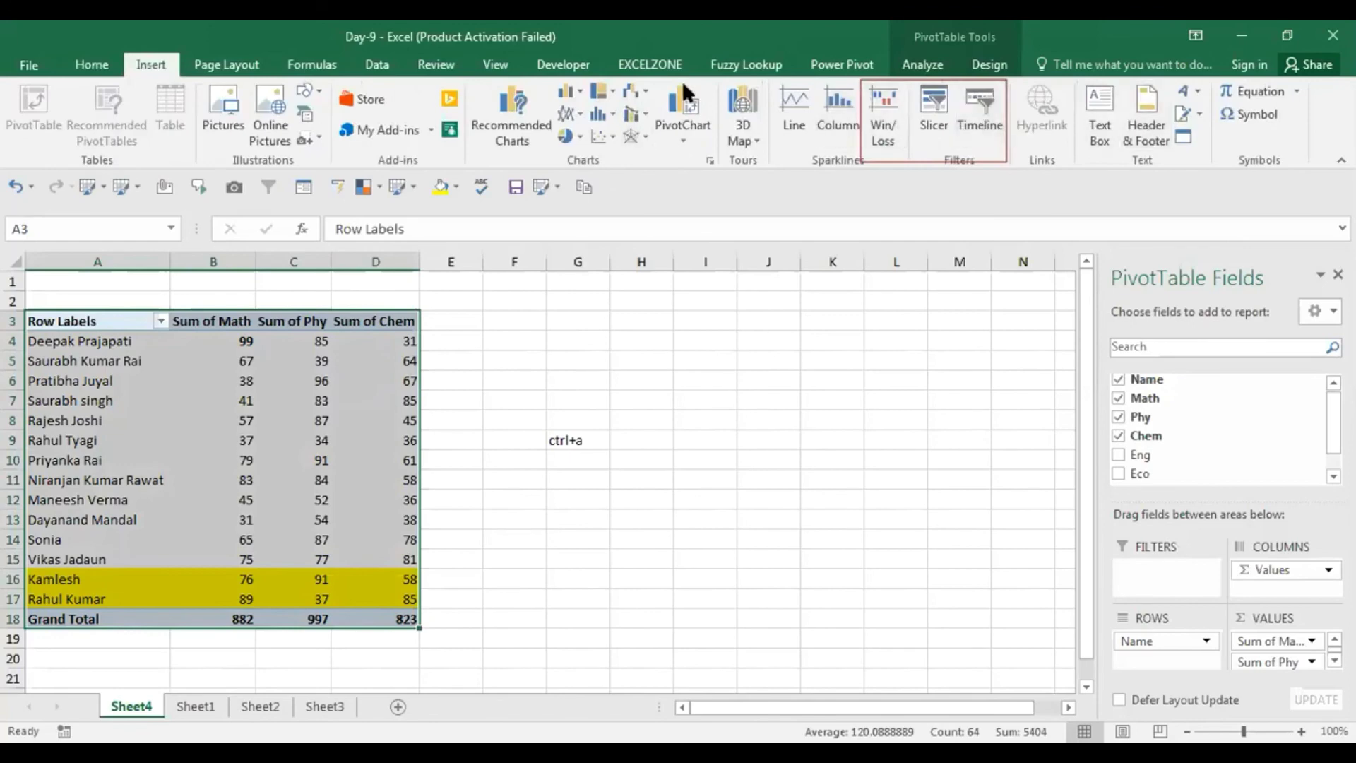
{"action": "left_click", "coordinate": [930, 63]}
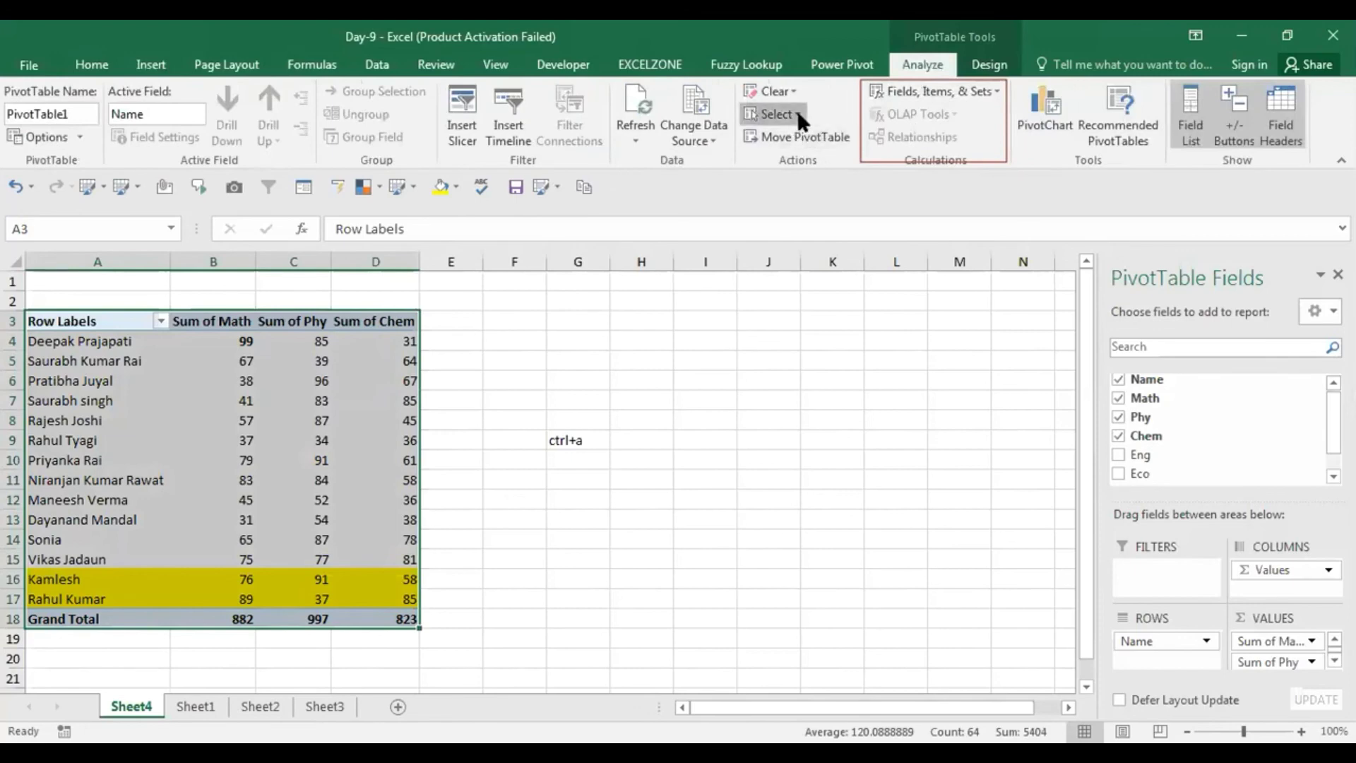
{"action": "left_click", "coordinate": [775, 114]}
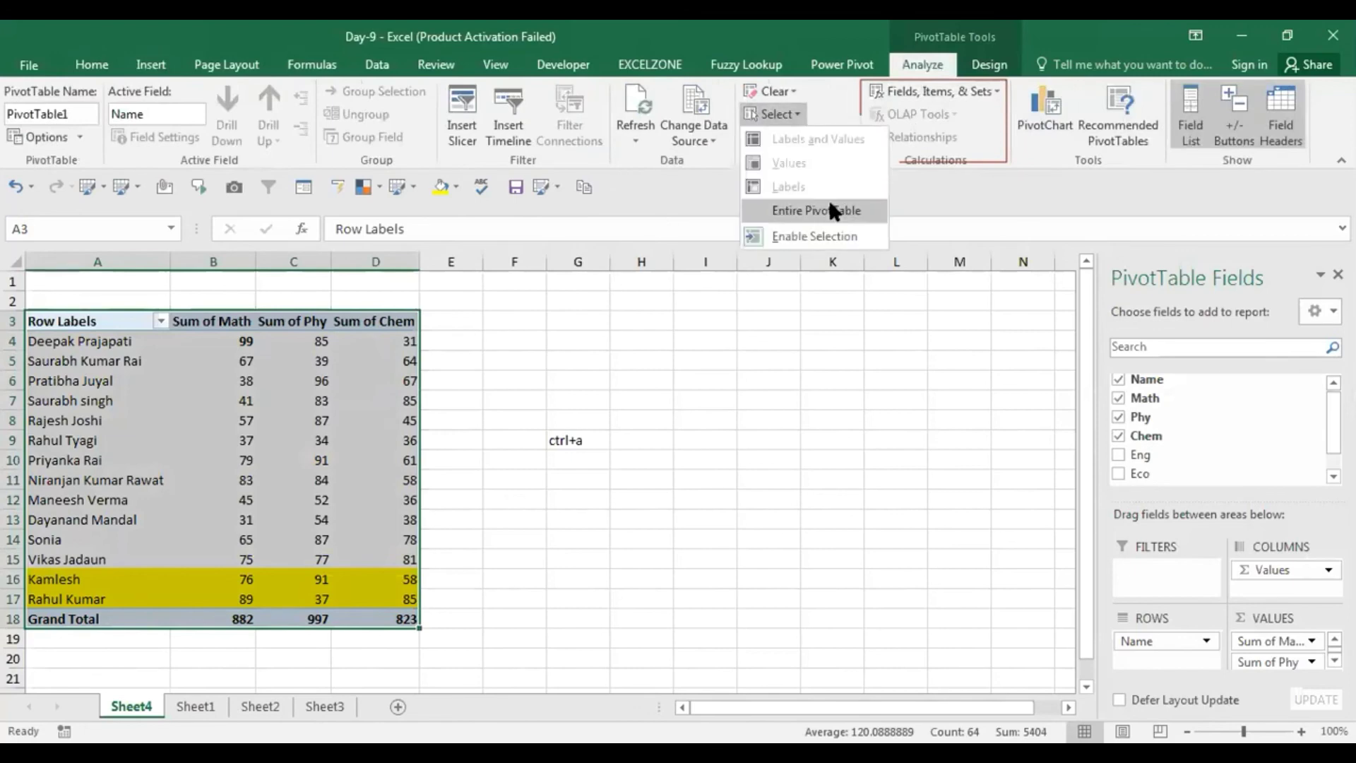
{"action": "left_click", "coordinate": [796, 113]}
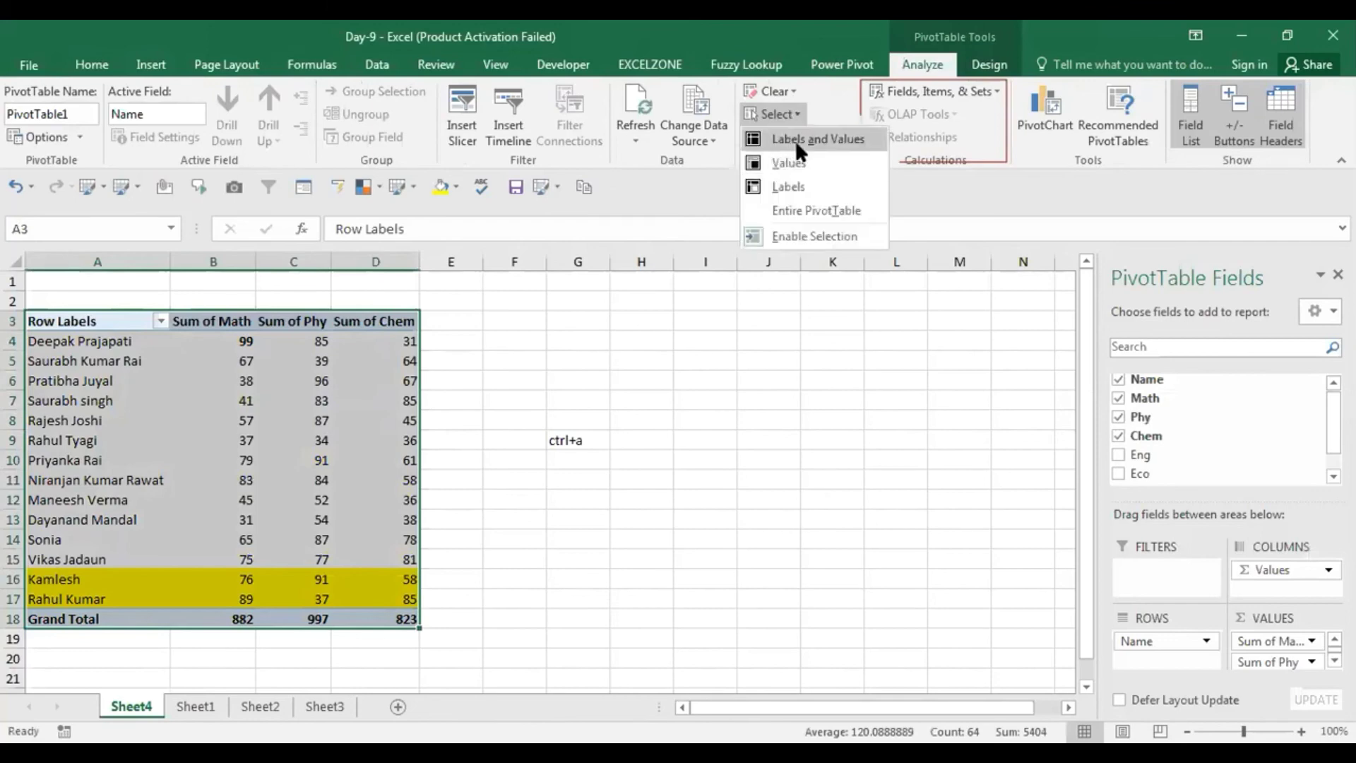
{"action": "left_click", "coordinate": [738, 220]}
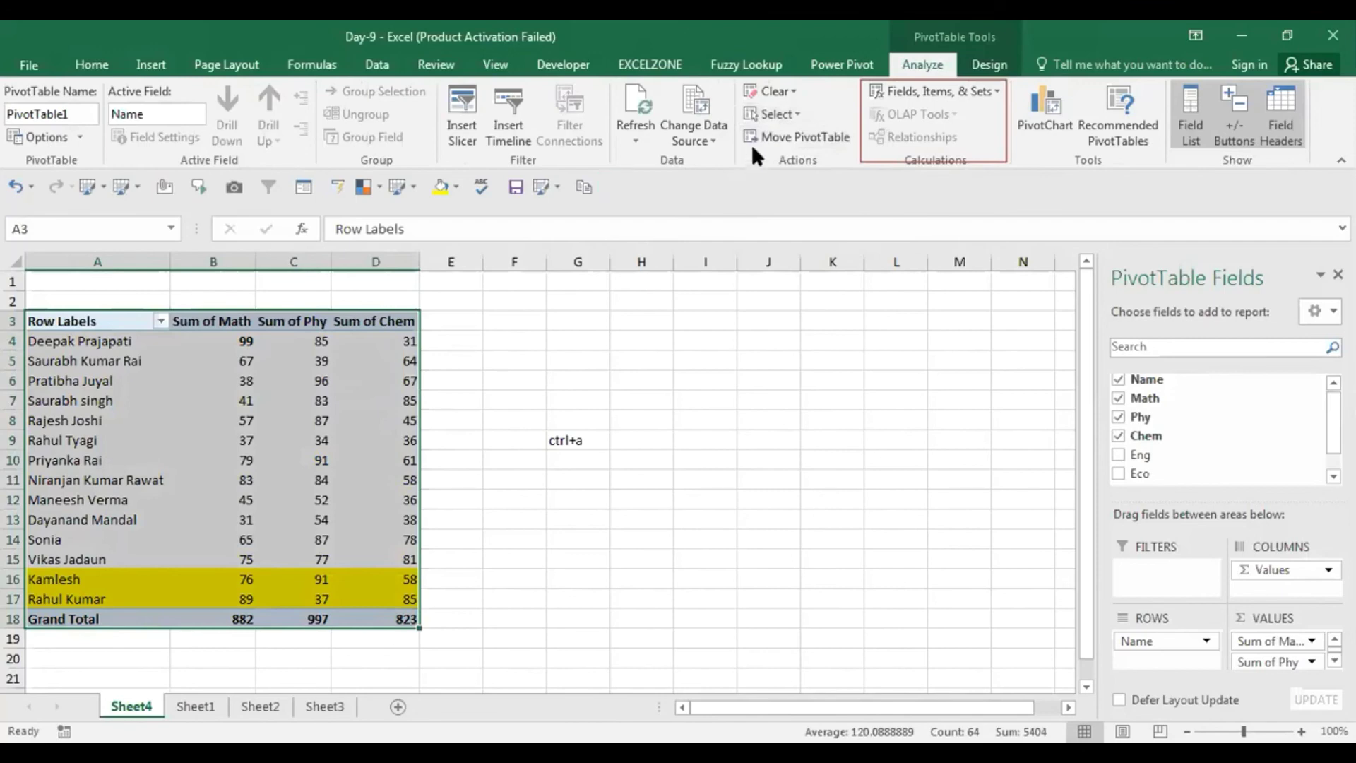
Step: Select only the pivot table's values, followed by only its labels, using the Select action
{"action": "left_click", "coordinate": [794, 113]}
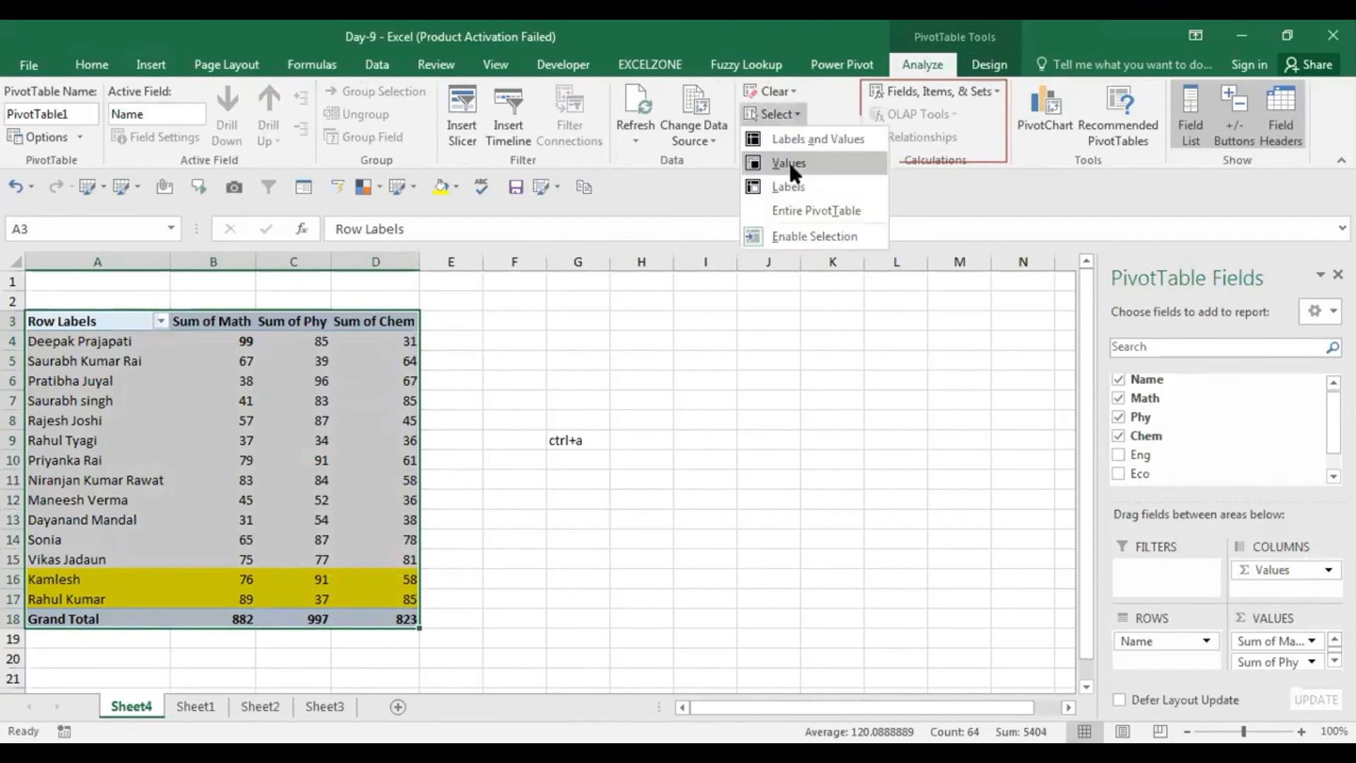
{"action": "left_click", "coordinate": [790, 162]}
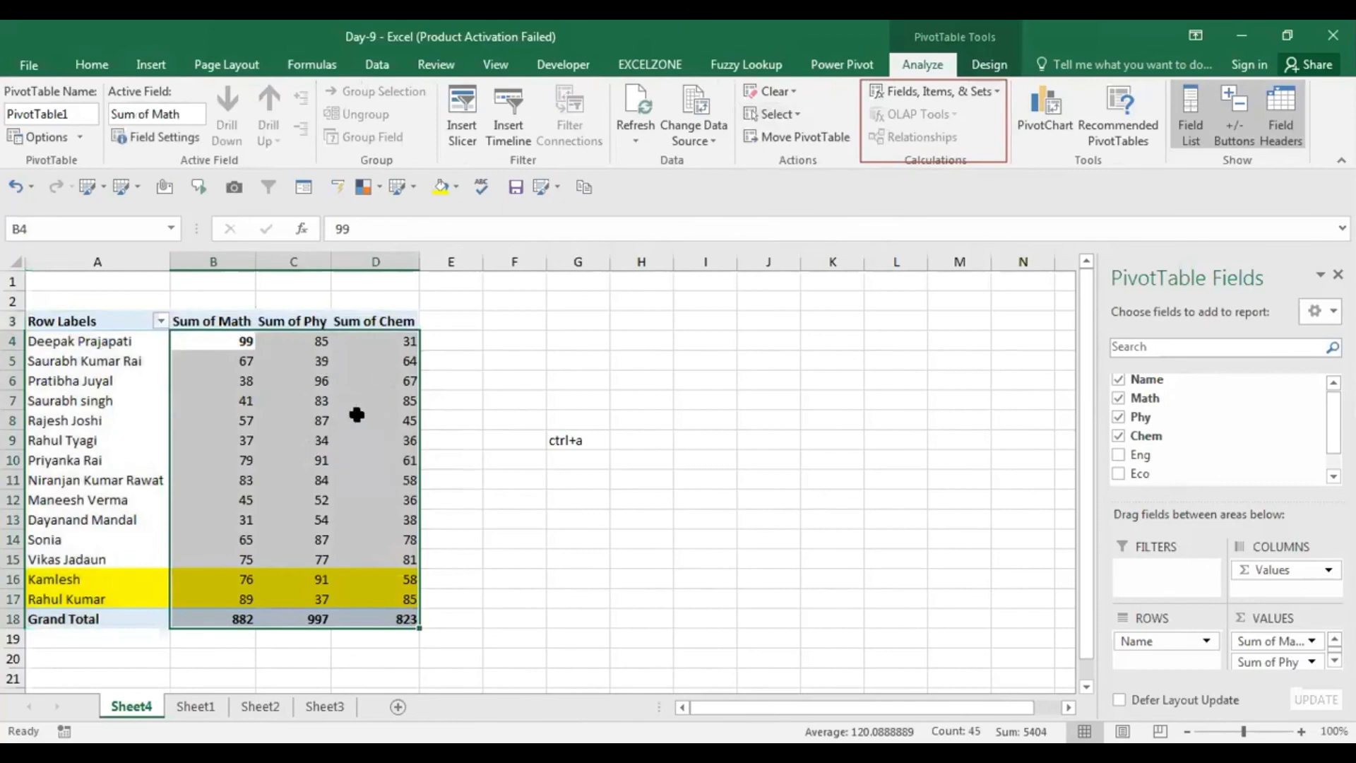
{"action": "left_click", "coordinate": [794, 111]}
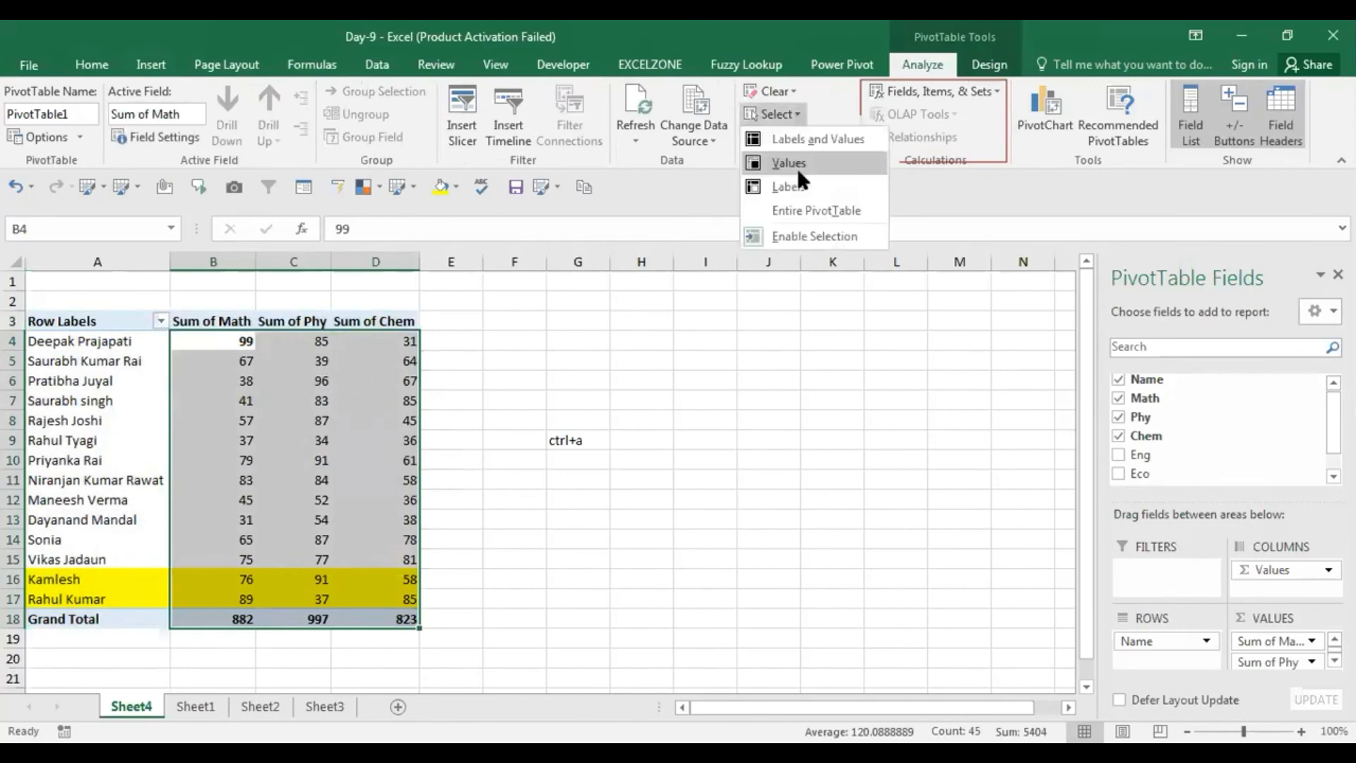
{"action": "left_click", "coordinate": [790, 185]}
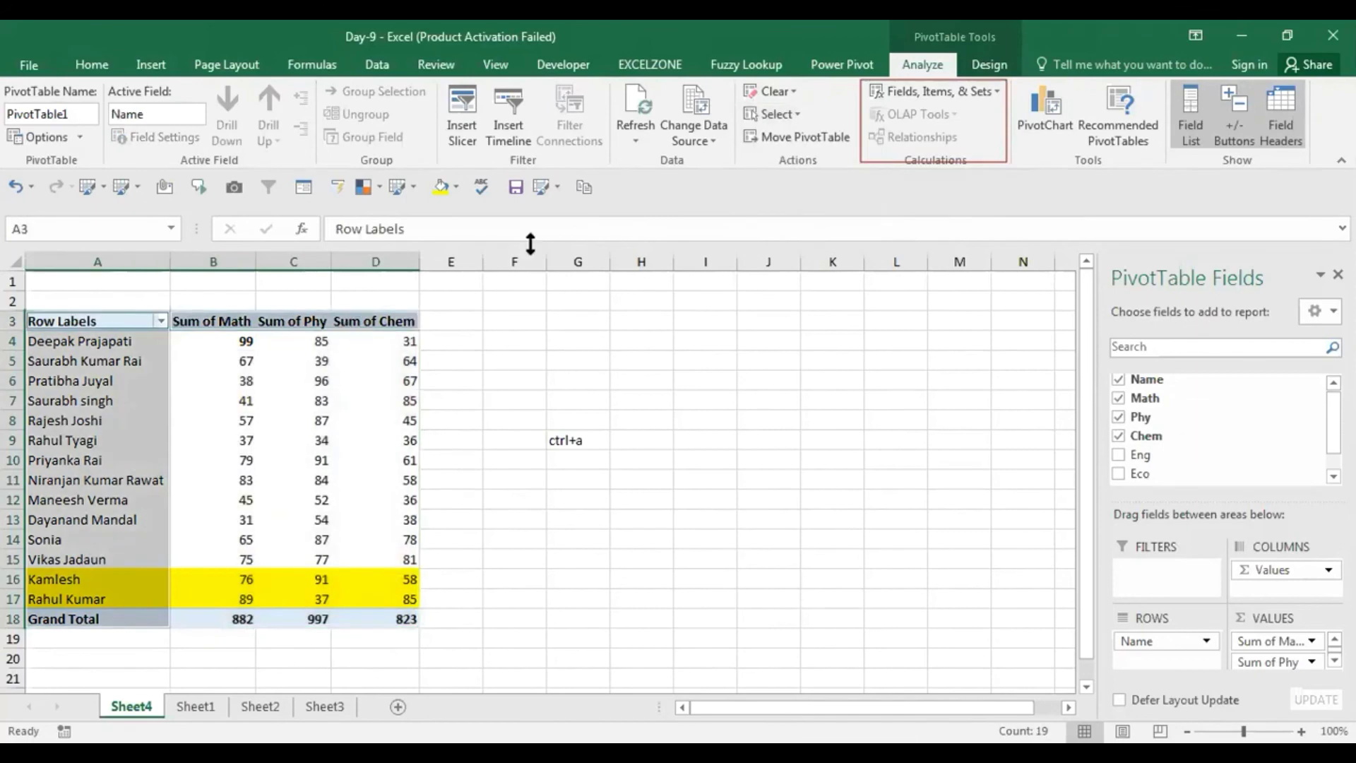
Step: Examine the Enable Selection option, return to the Row Labels header in A3, and move the selection outside the pivot table to J9
{"action": "left_click", "coordinate": [795, 114]}
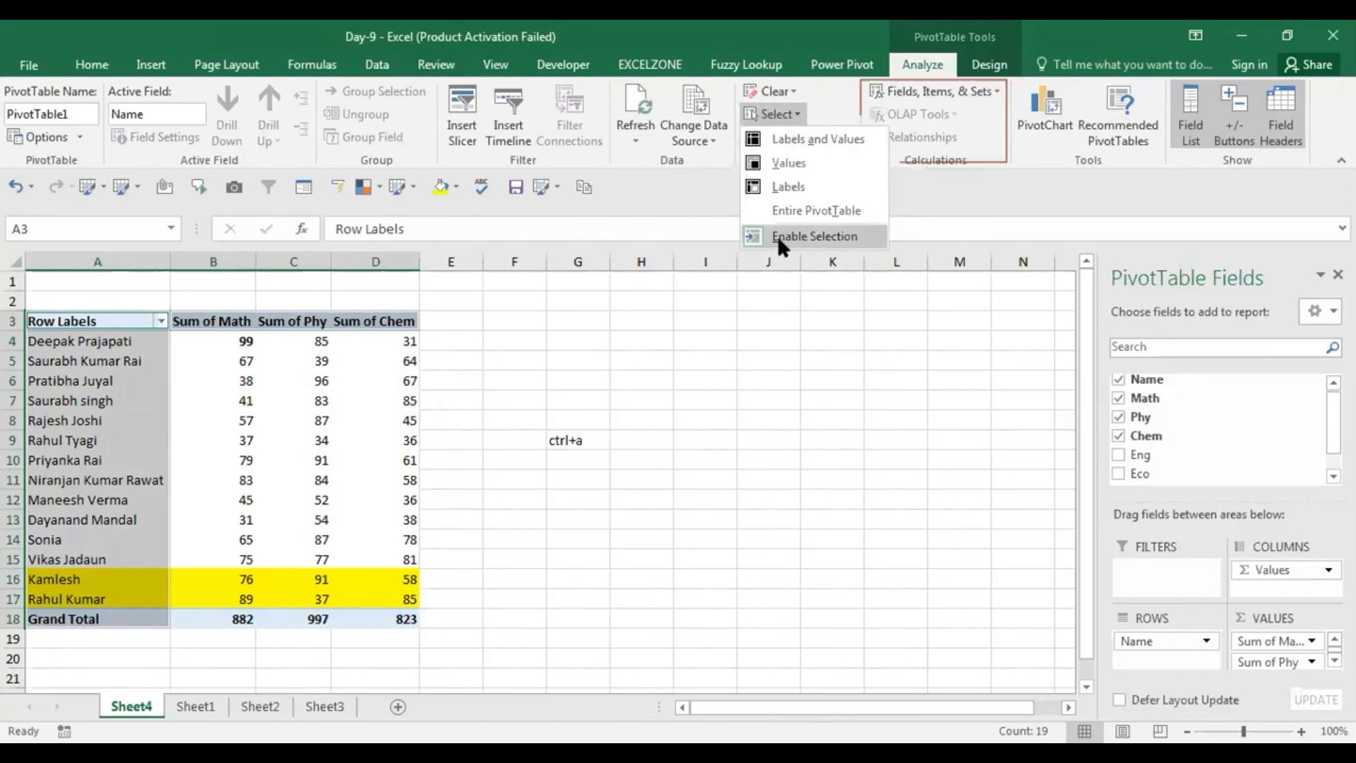
{"action": "left_click", "coordinate": [178, 421]}
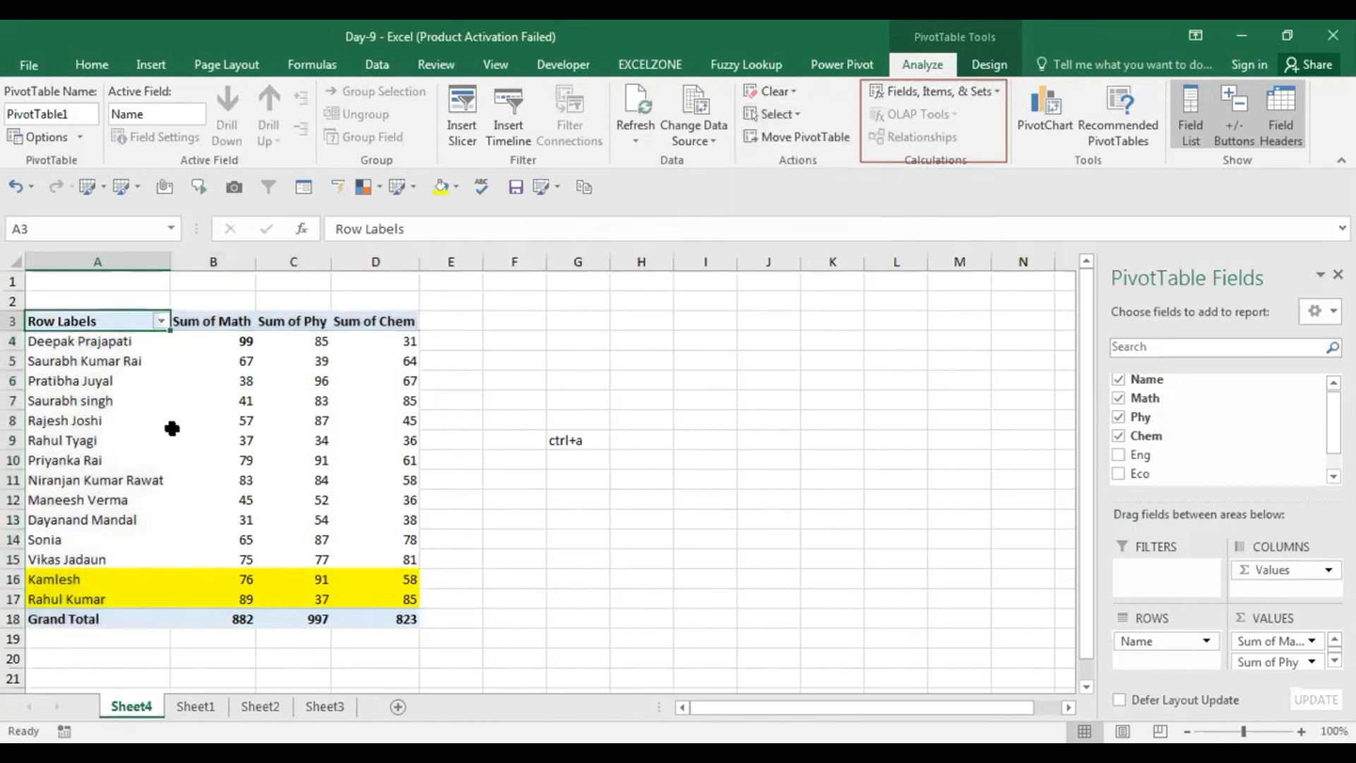
{"action": "left_click", "coordinate": [116, 317]}
{"action": "mouse_move", "coordinate": [382, 359]}
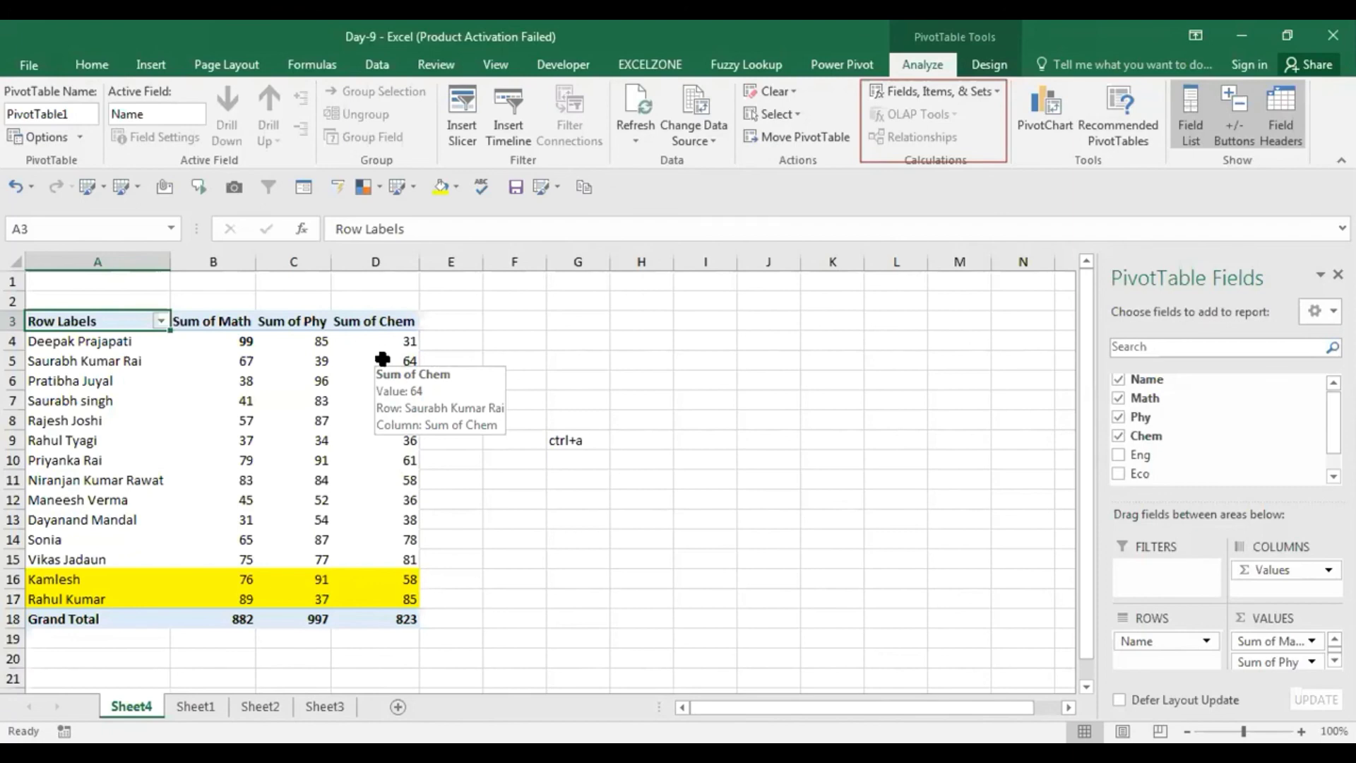
{"action": "left_click", "coordinate": [471, 82]}
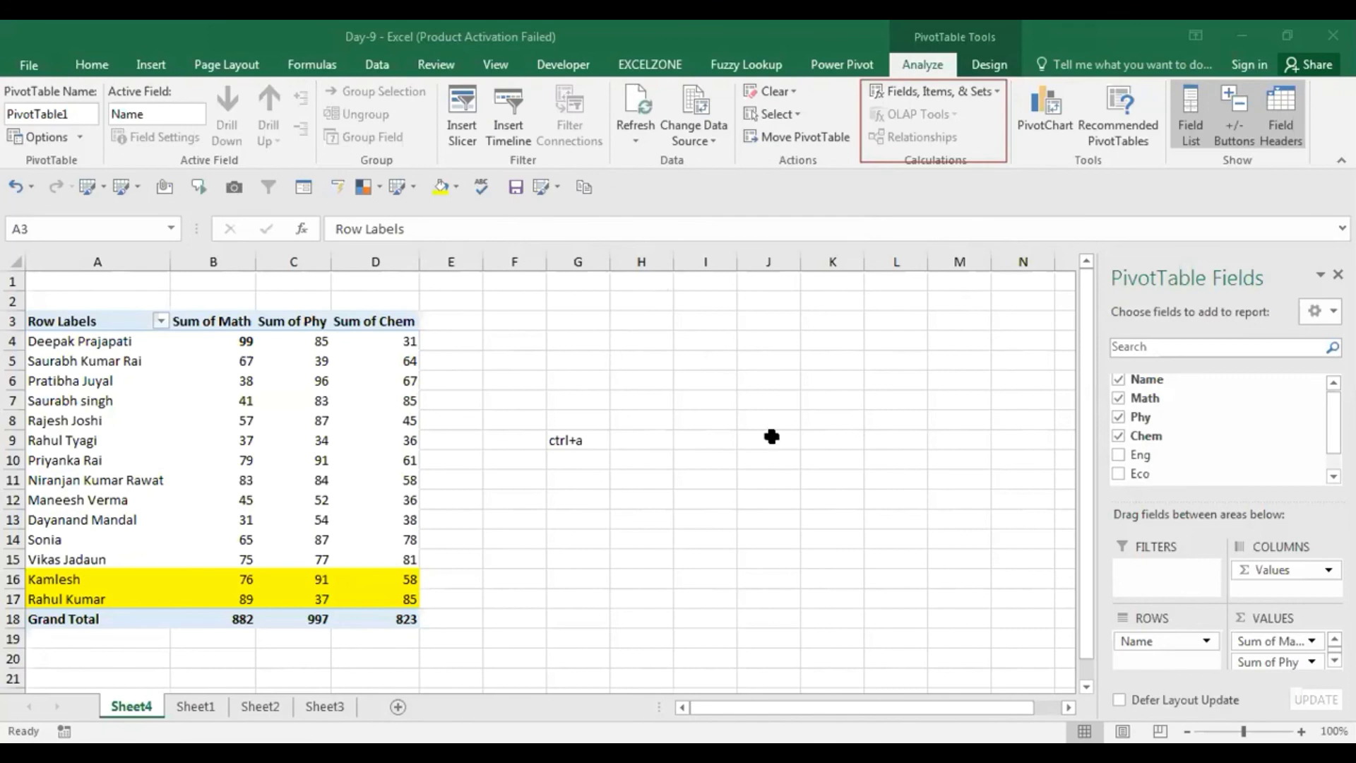
{"action": "left_click", "coordinate": [772, 438]}
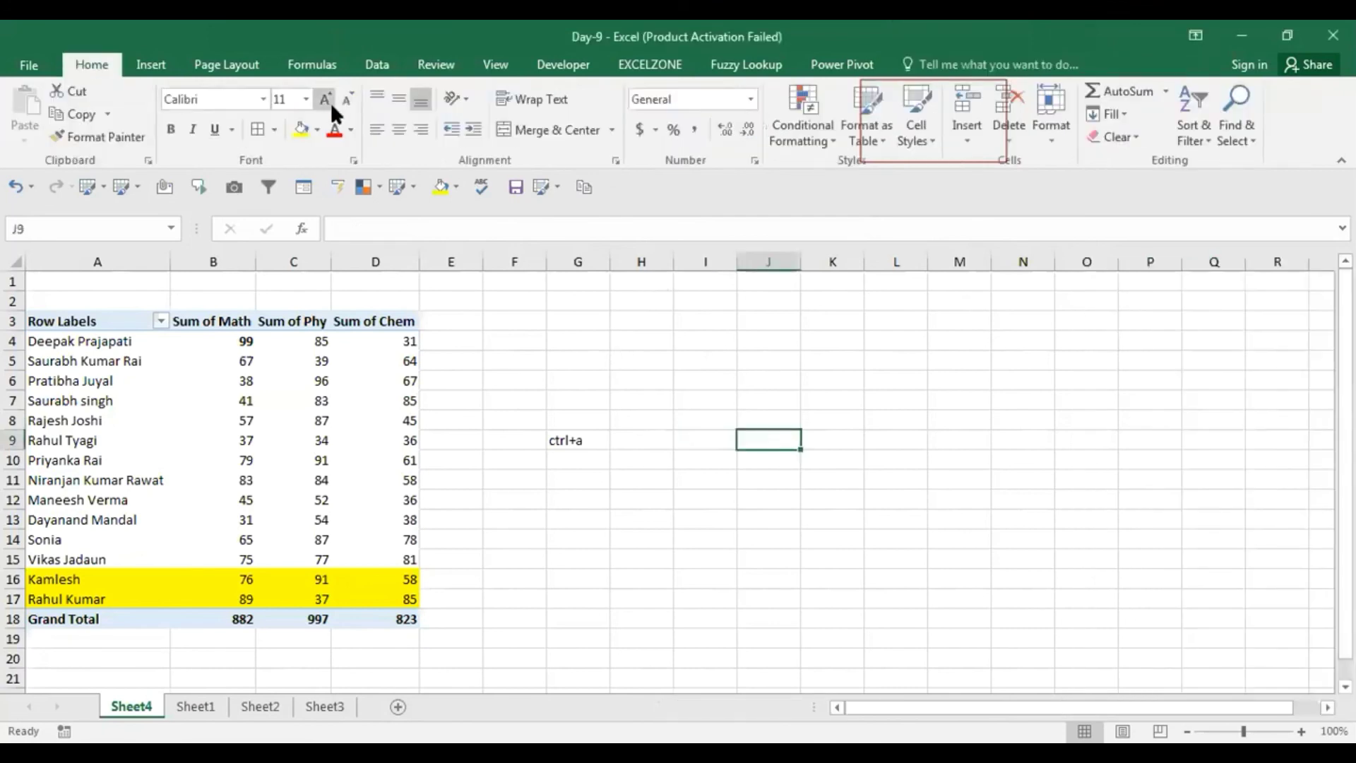